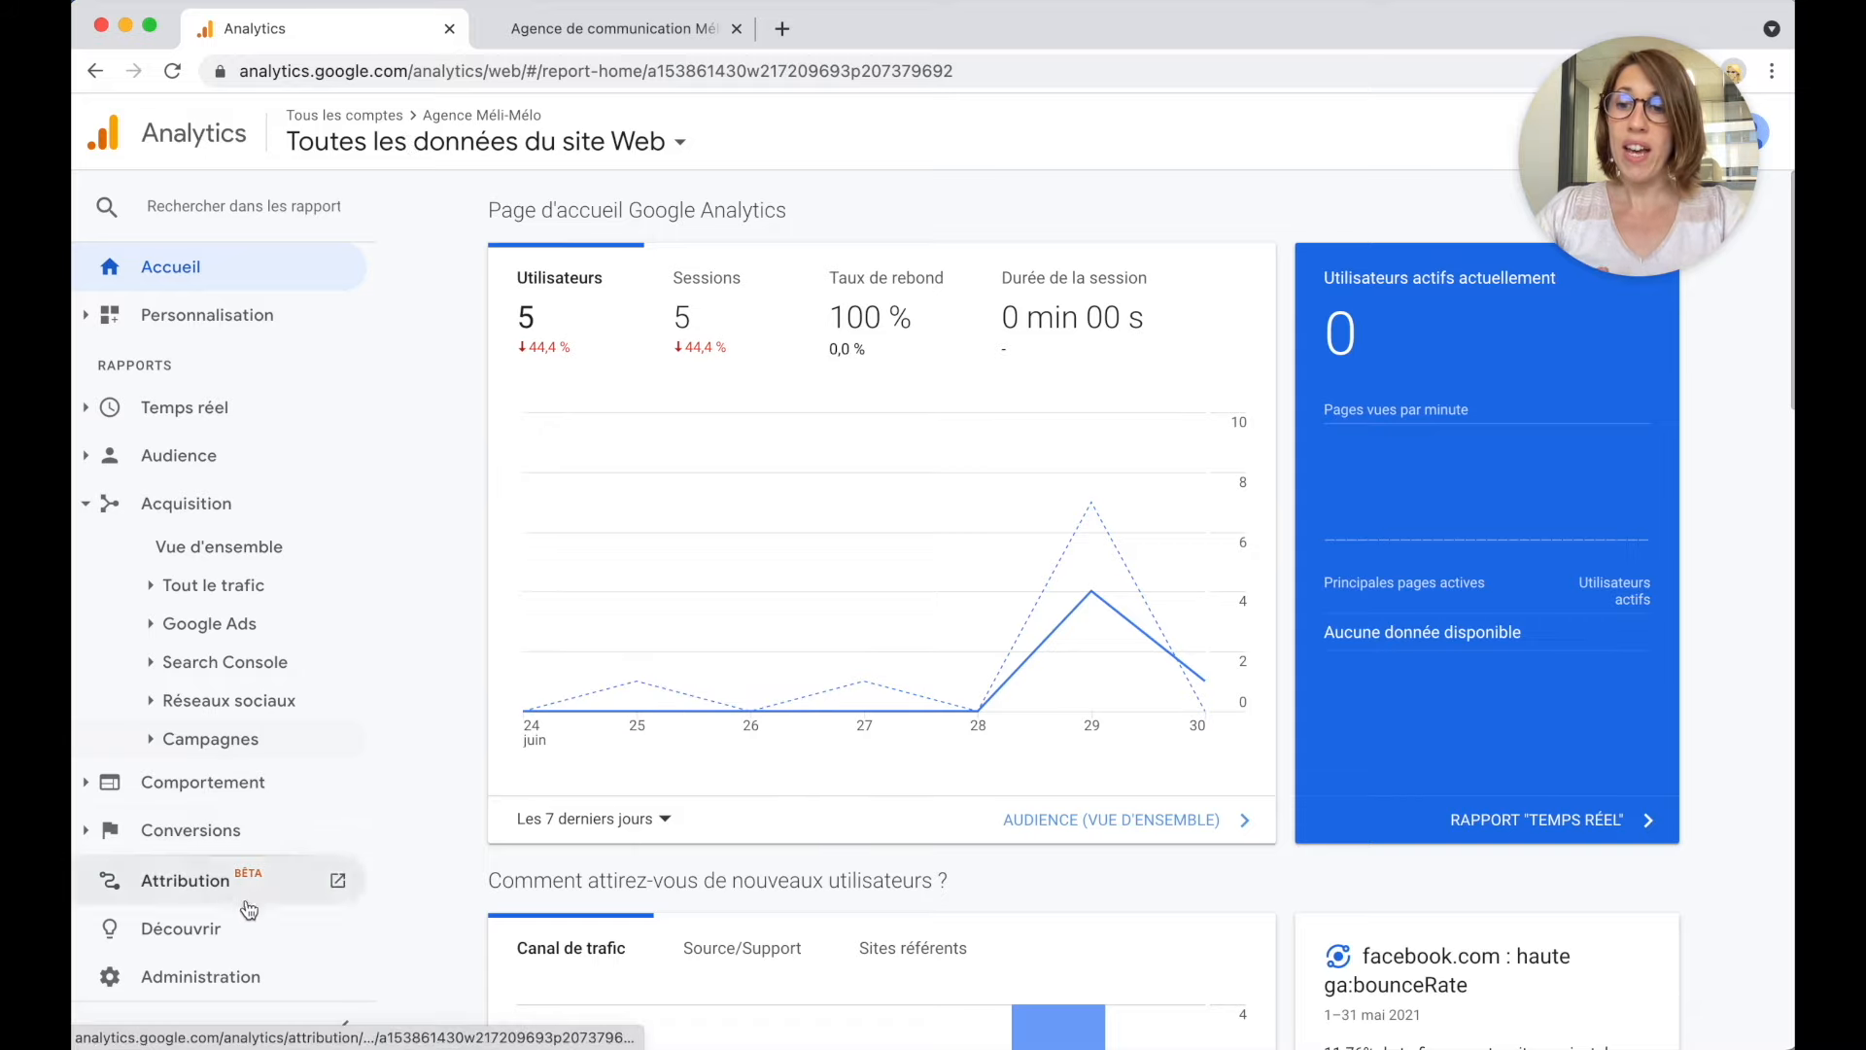
Start a new custom goal from the view's Goals list in Admin.
left_click(223, 980)
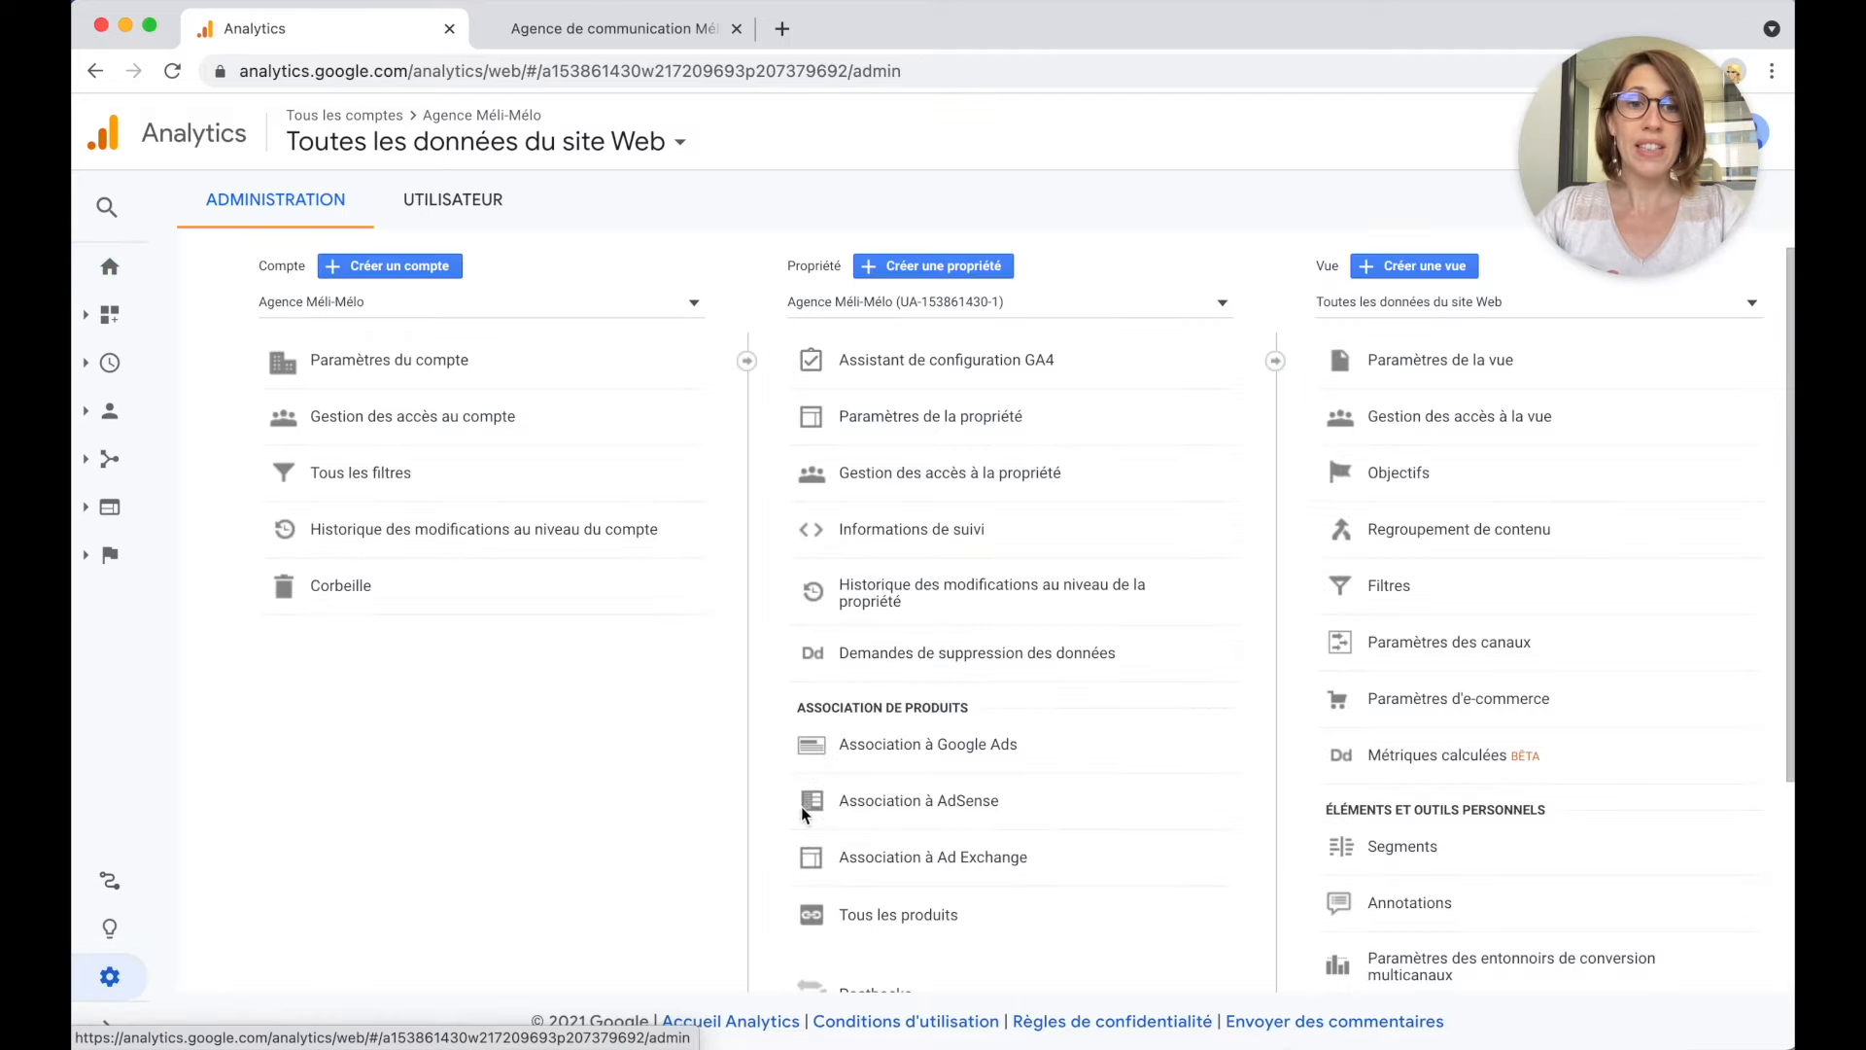
left_click(1397, 473)
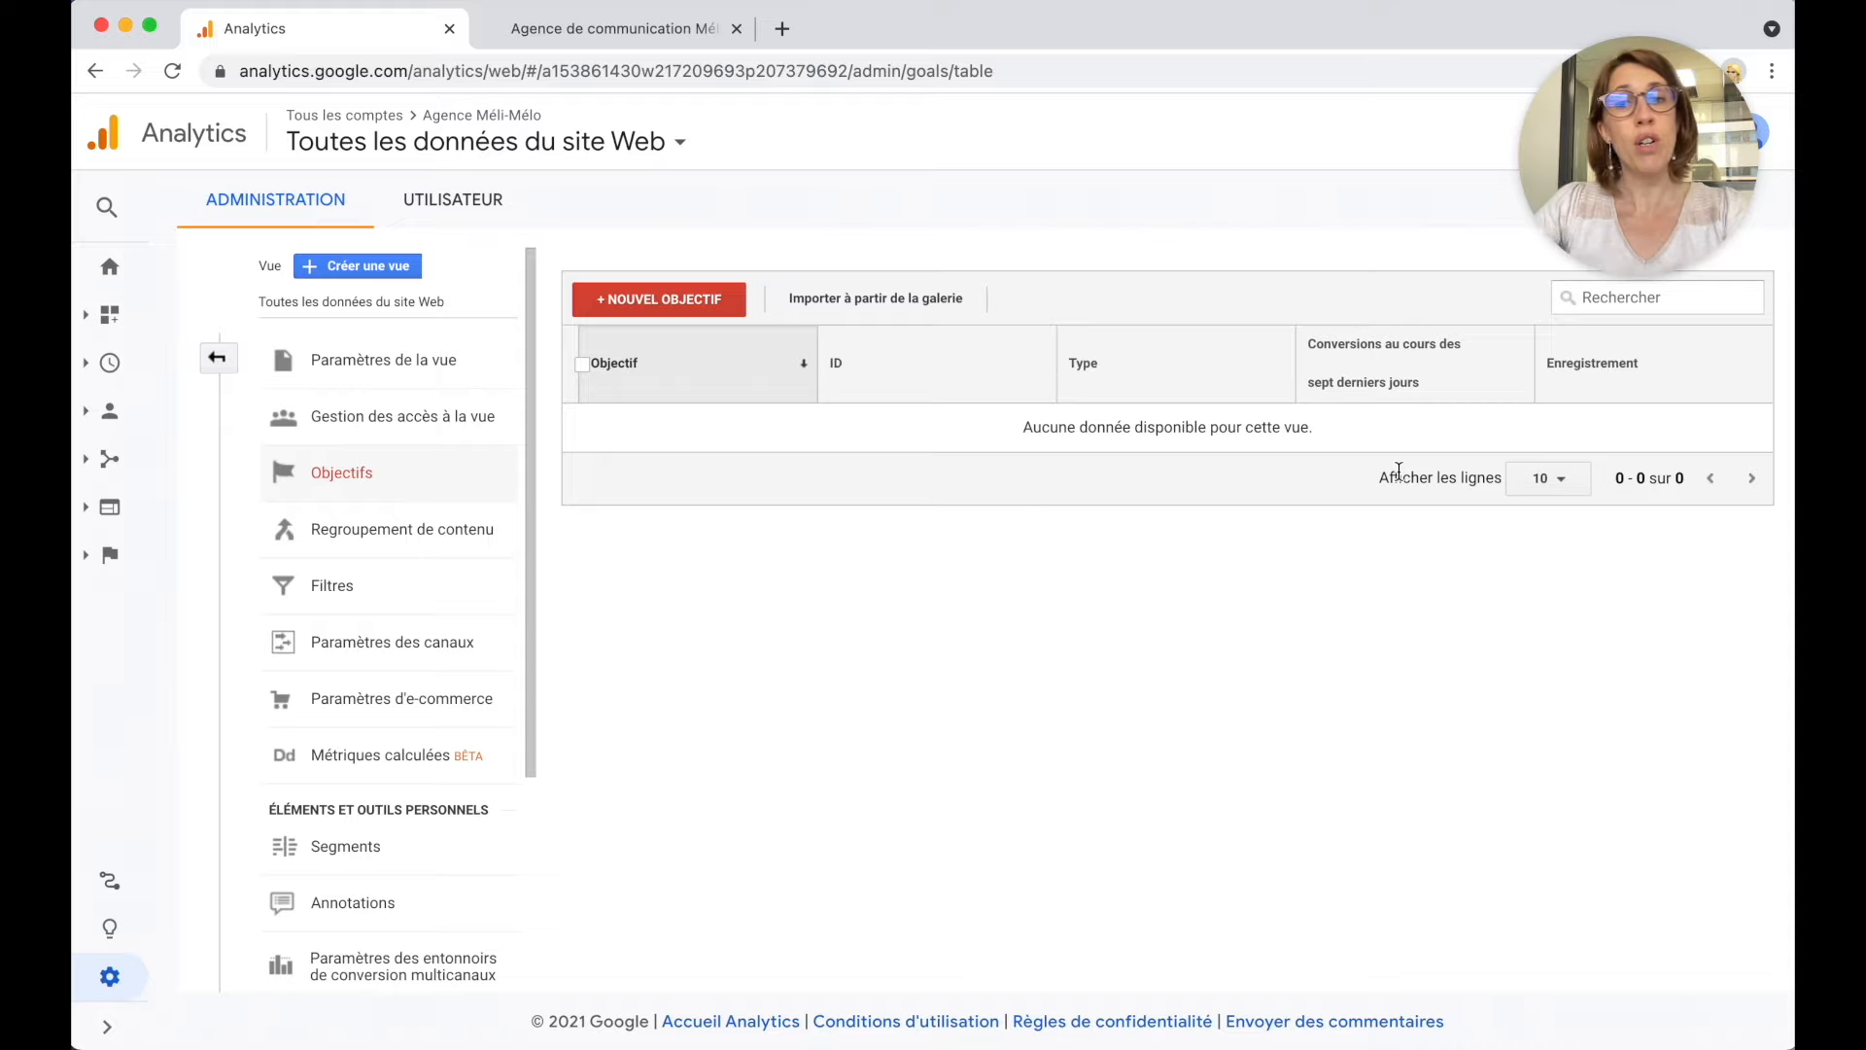
left_click(697, 301)
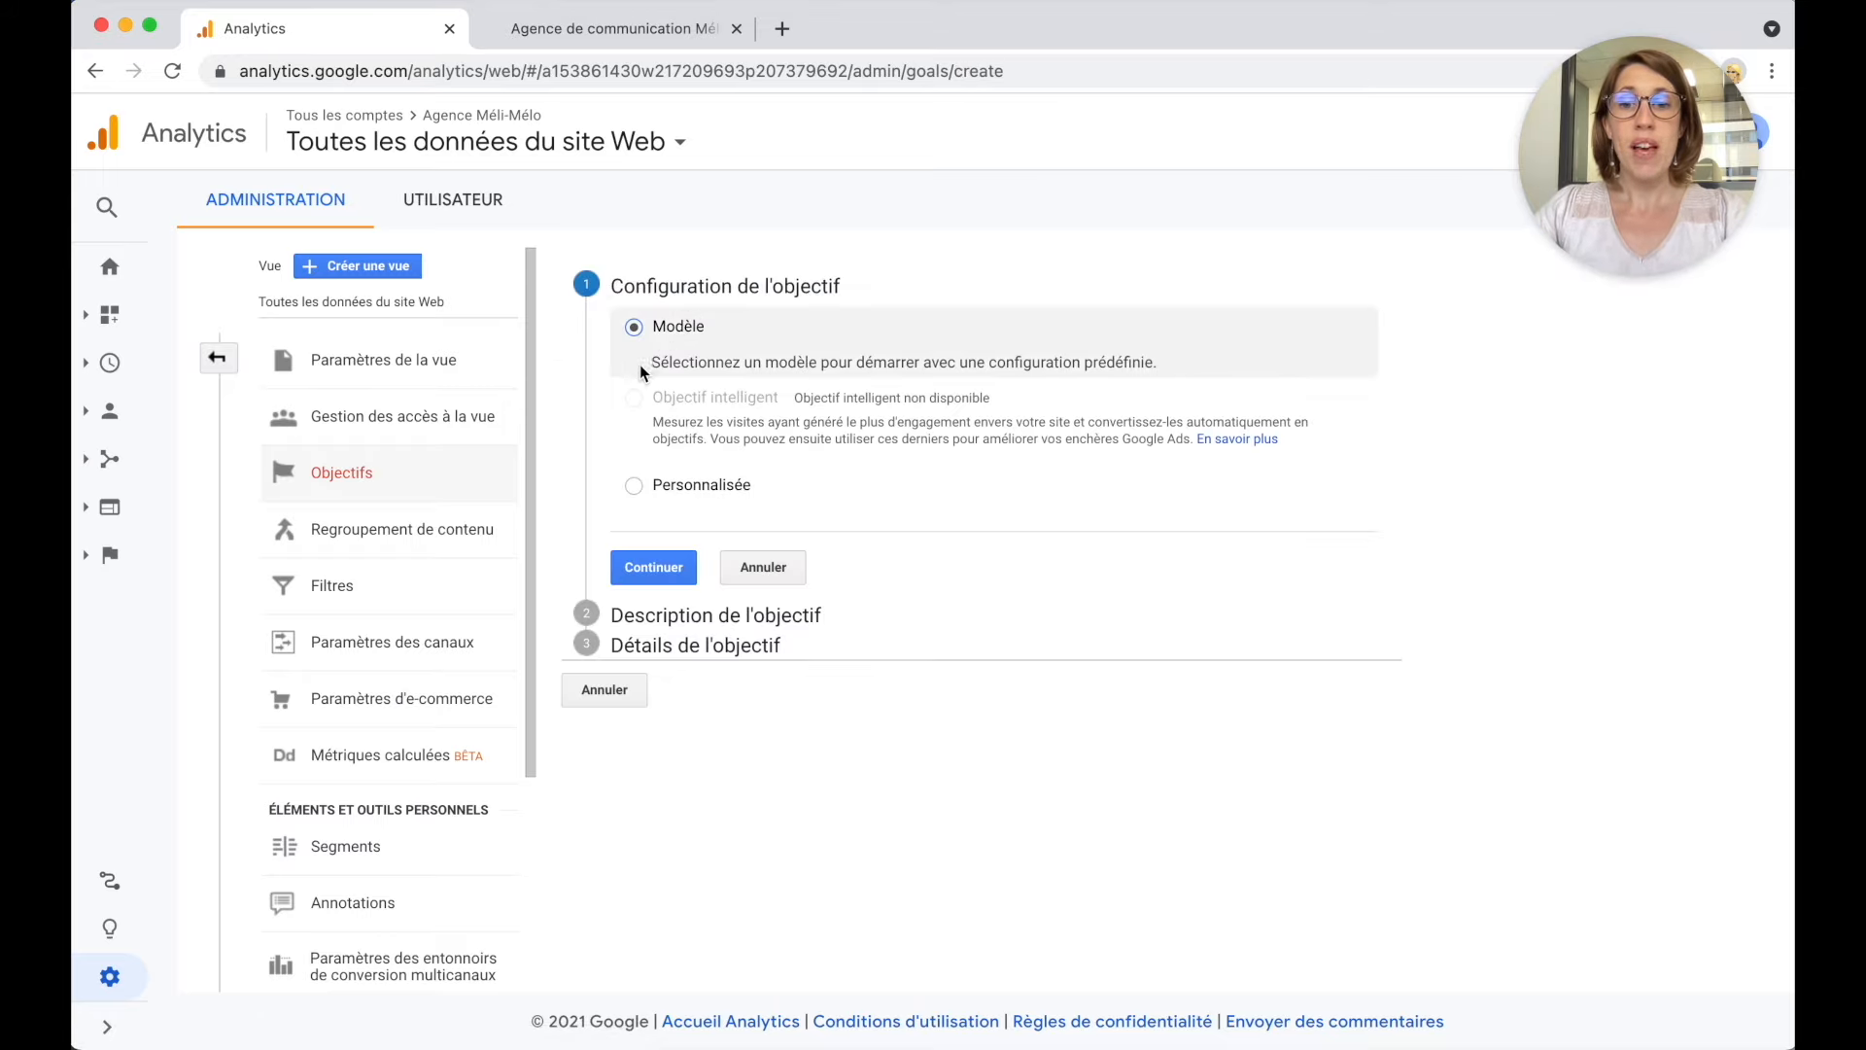
left_click(637, 486)
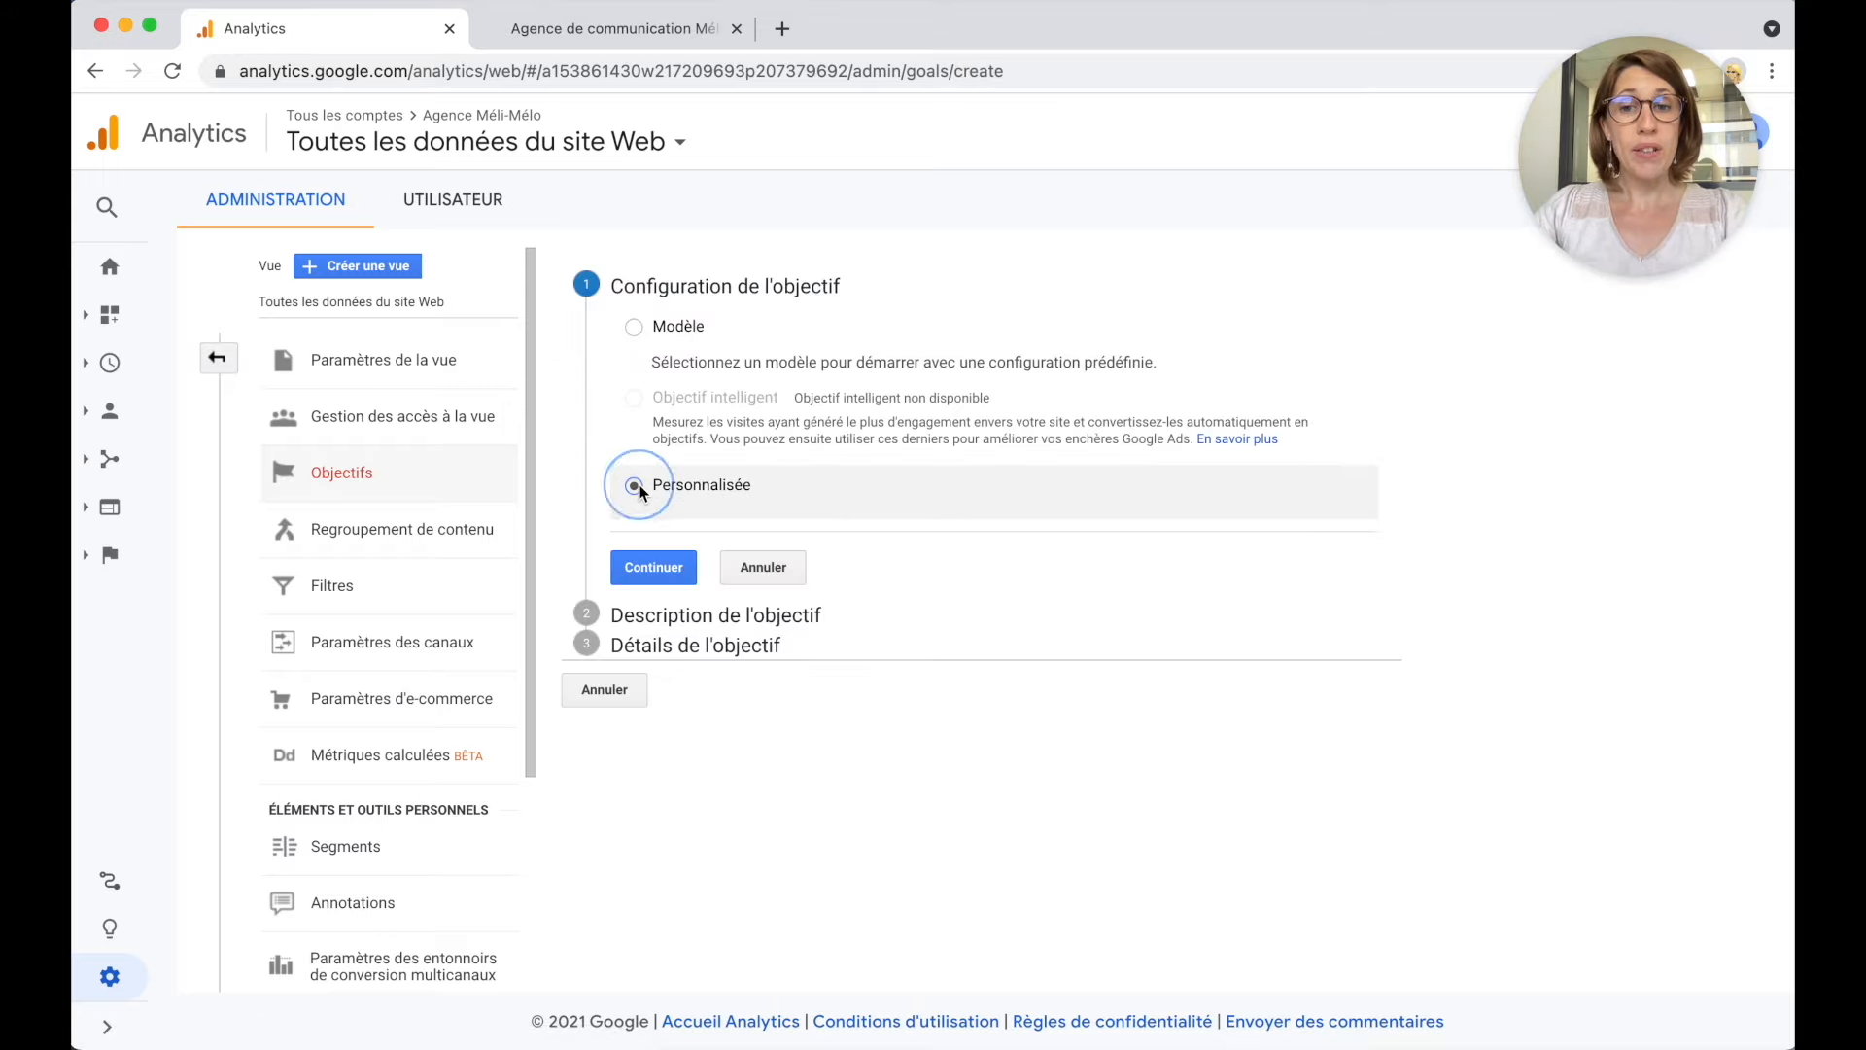
Name the goal 'Formulaire de contact rempli' and make it a Destination goal.
left_click(657, 566)
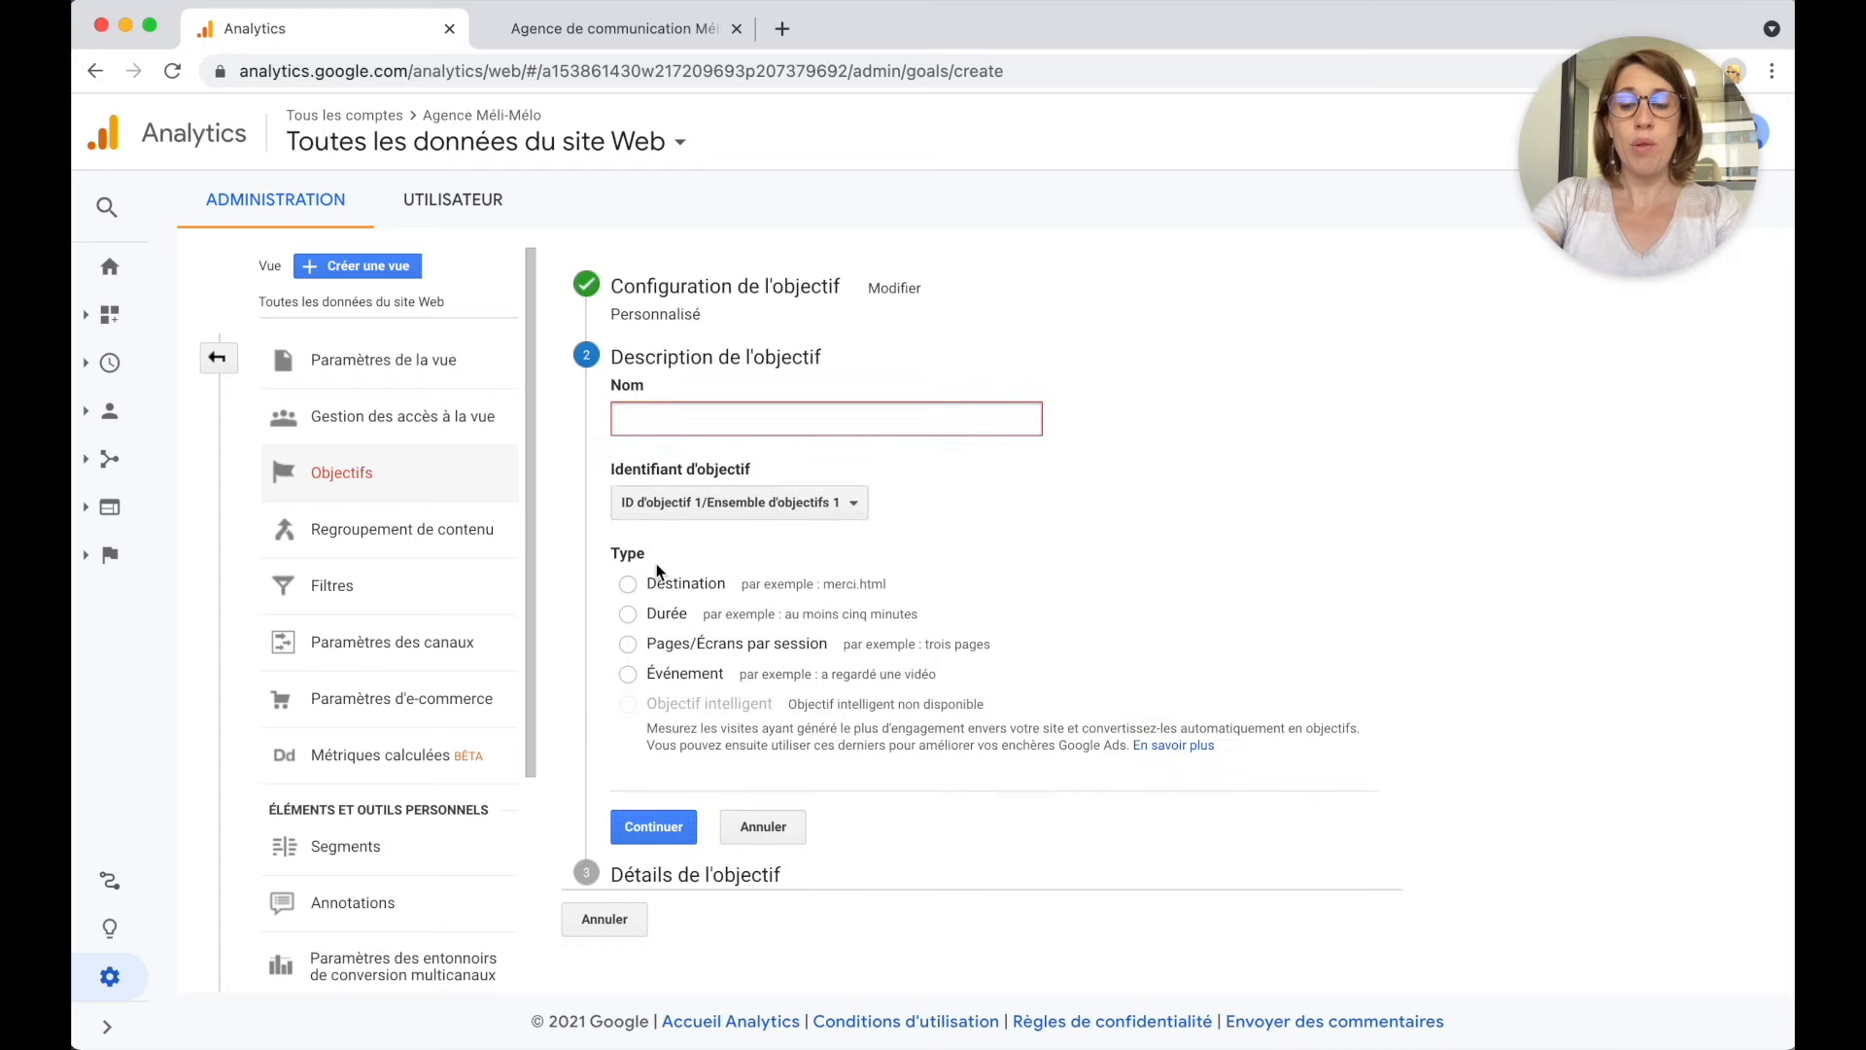
type("Formulaire de")
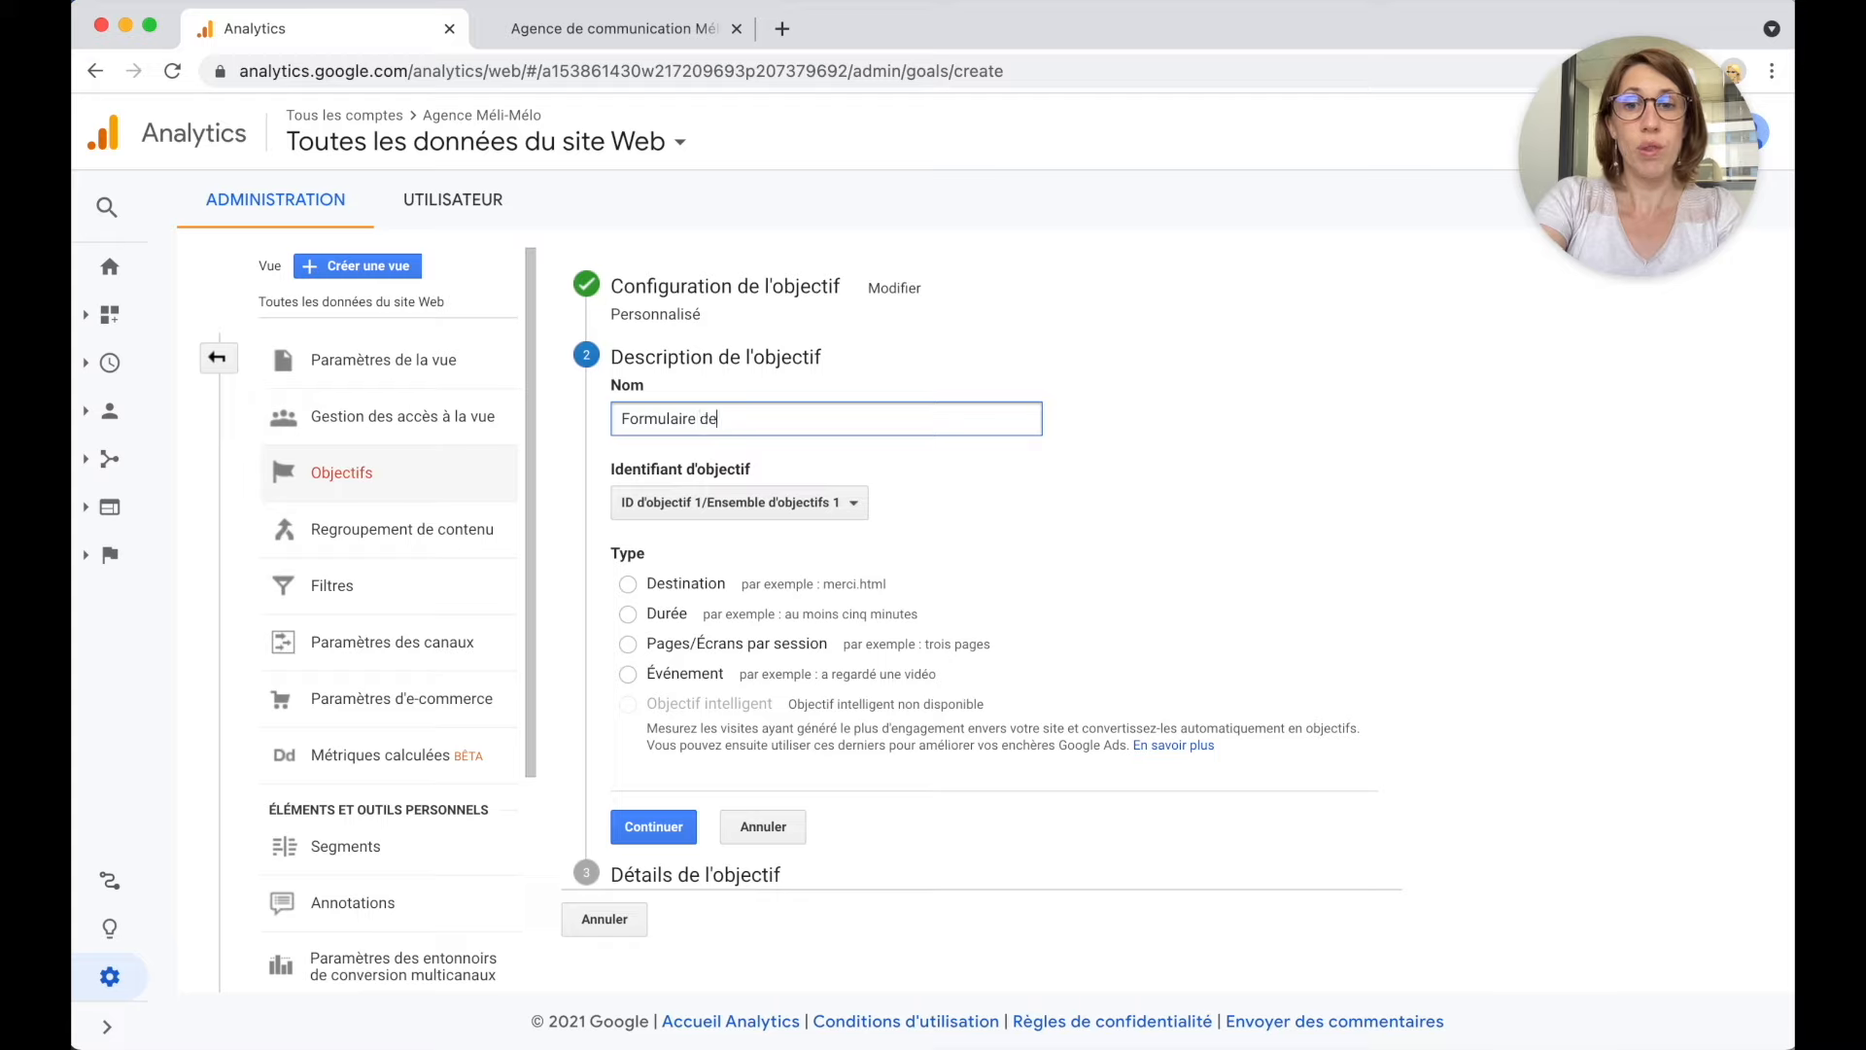
type(" contact rempli")
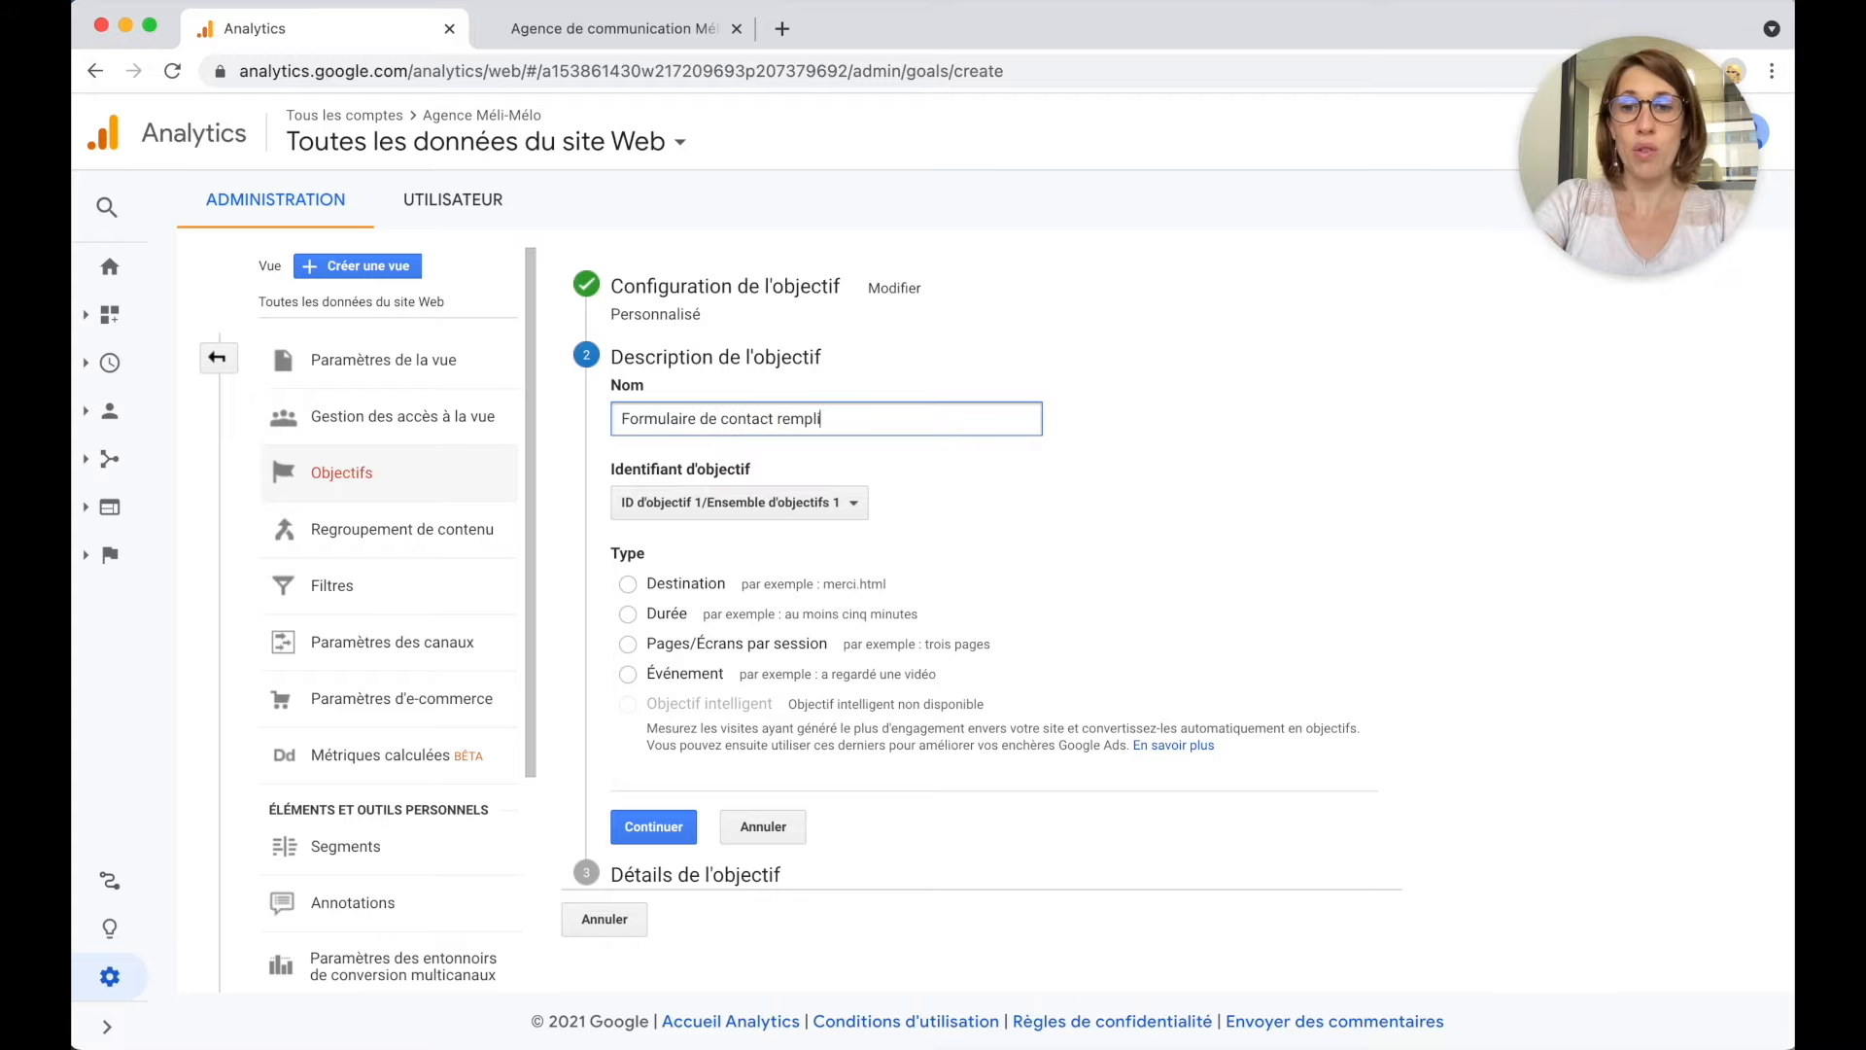
left_click(677, 590)
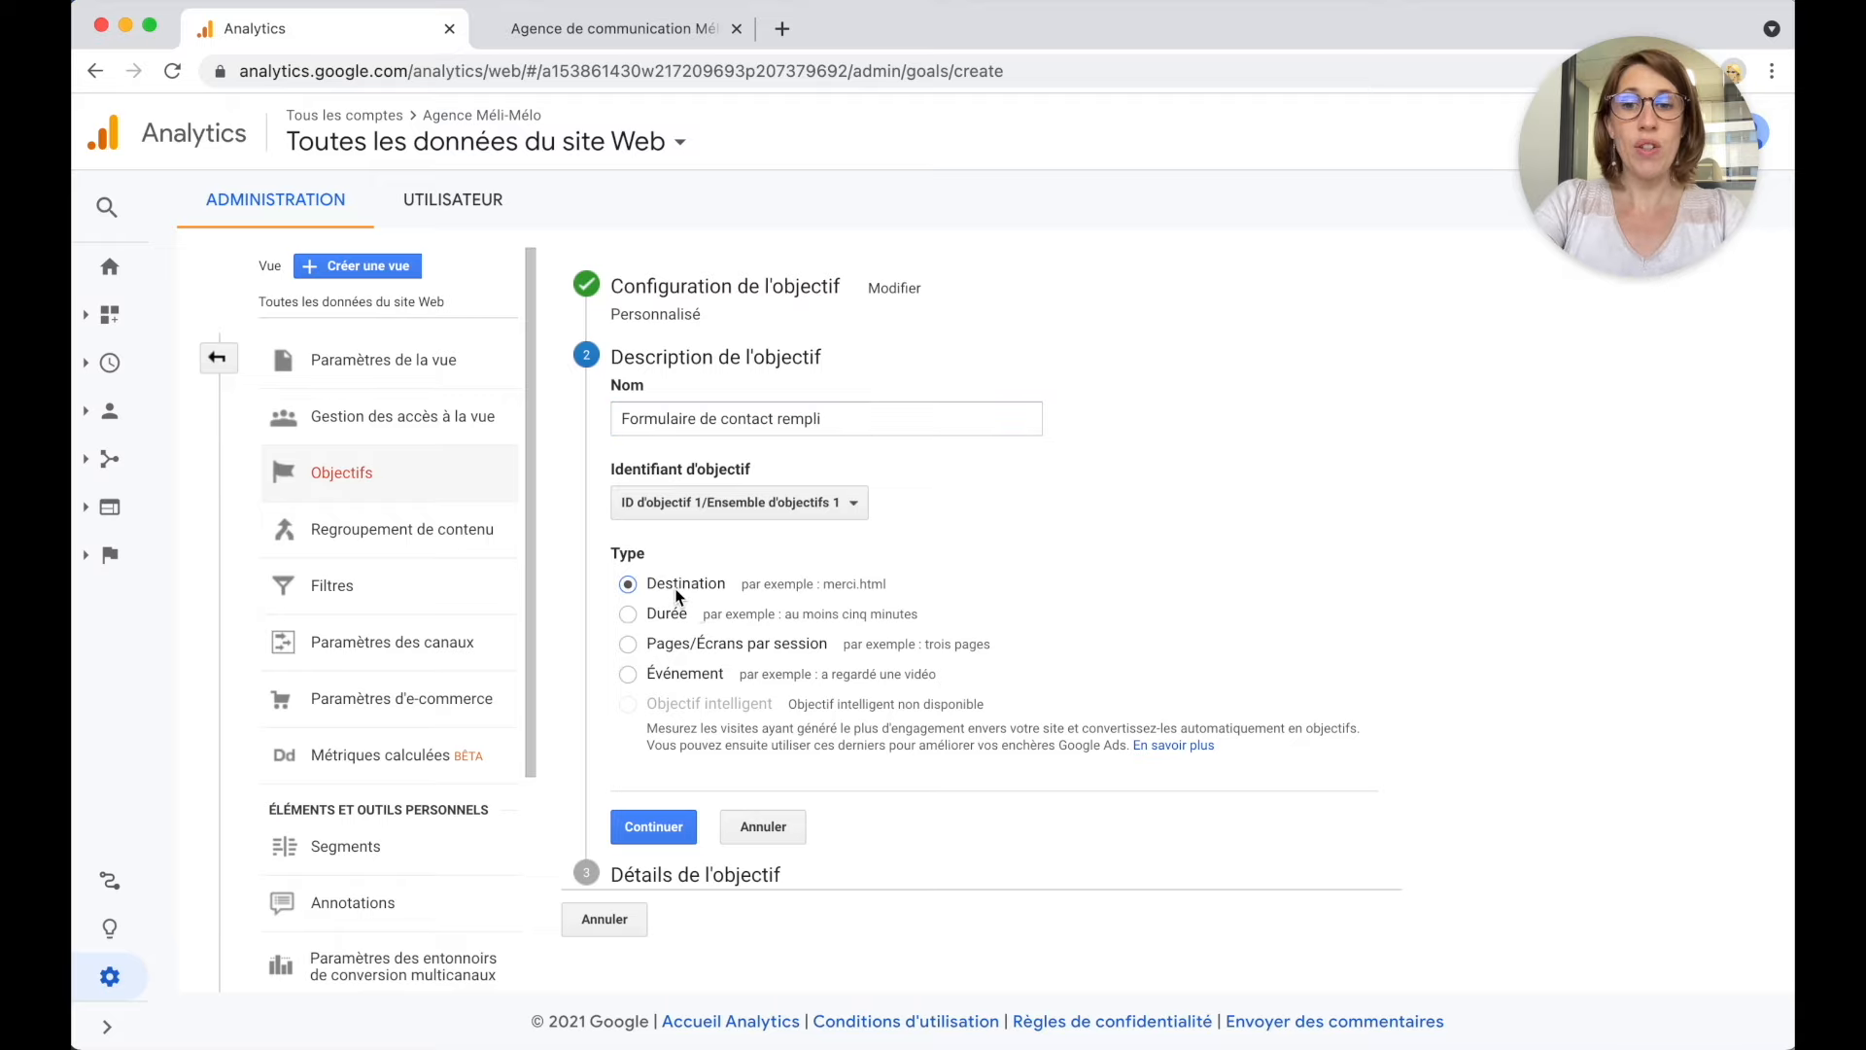
left_click(577, 35)
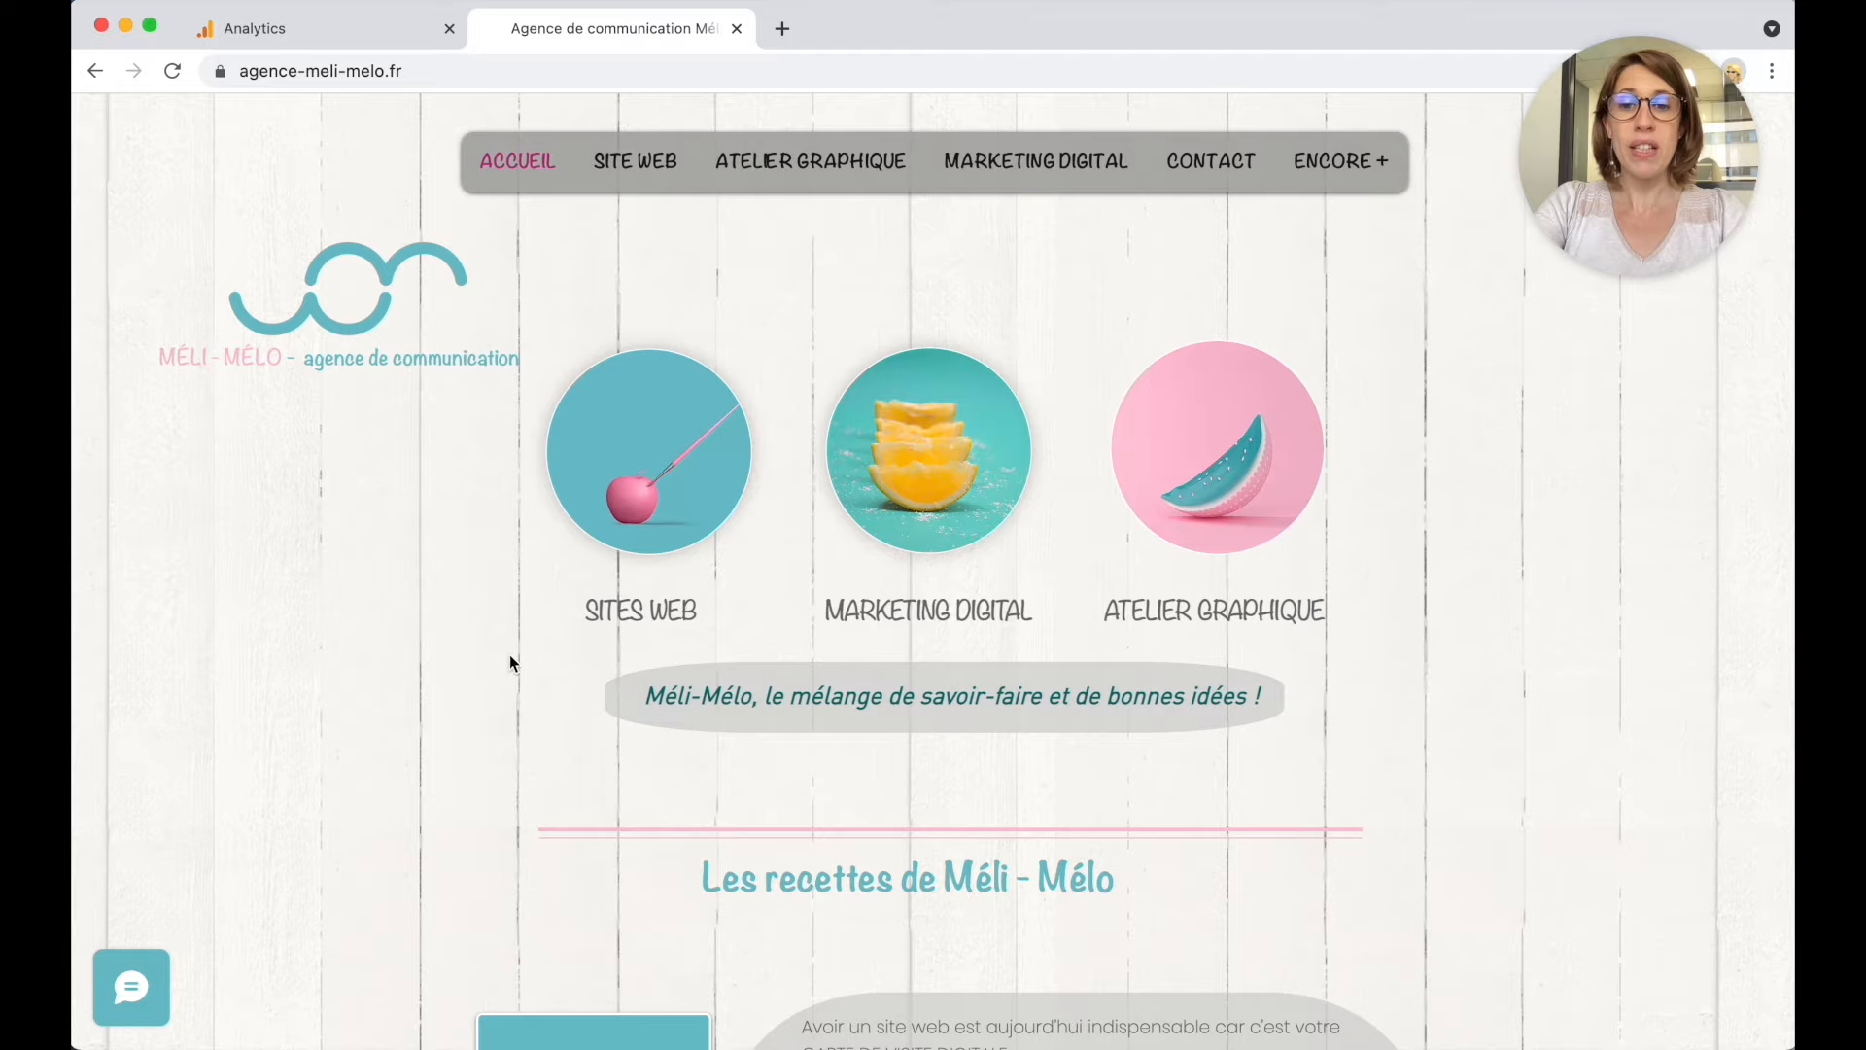
Open the Méli-Mélo site's CONTACT page and scroll down to its contact form.
scroll(512, 658, "down", 10)
scroll(512, 659, "up", 5)
scroll(513, 662, "up", 8)
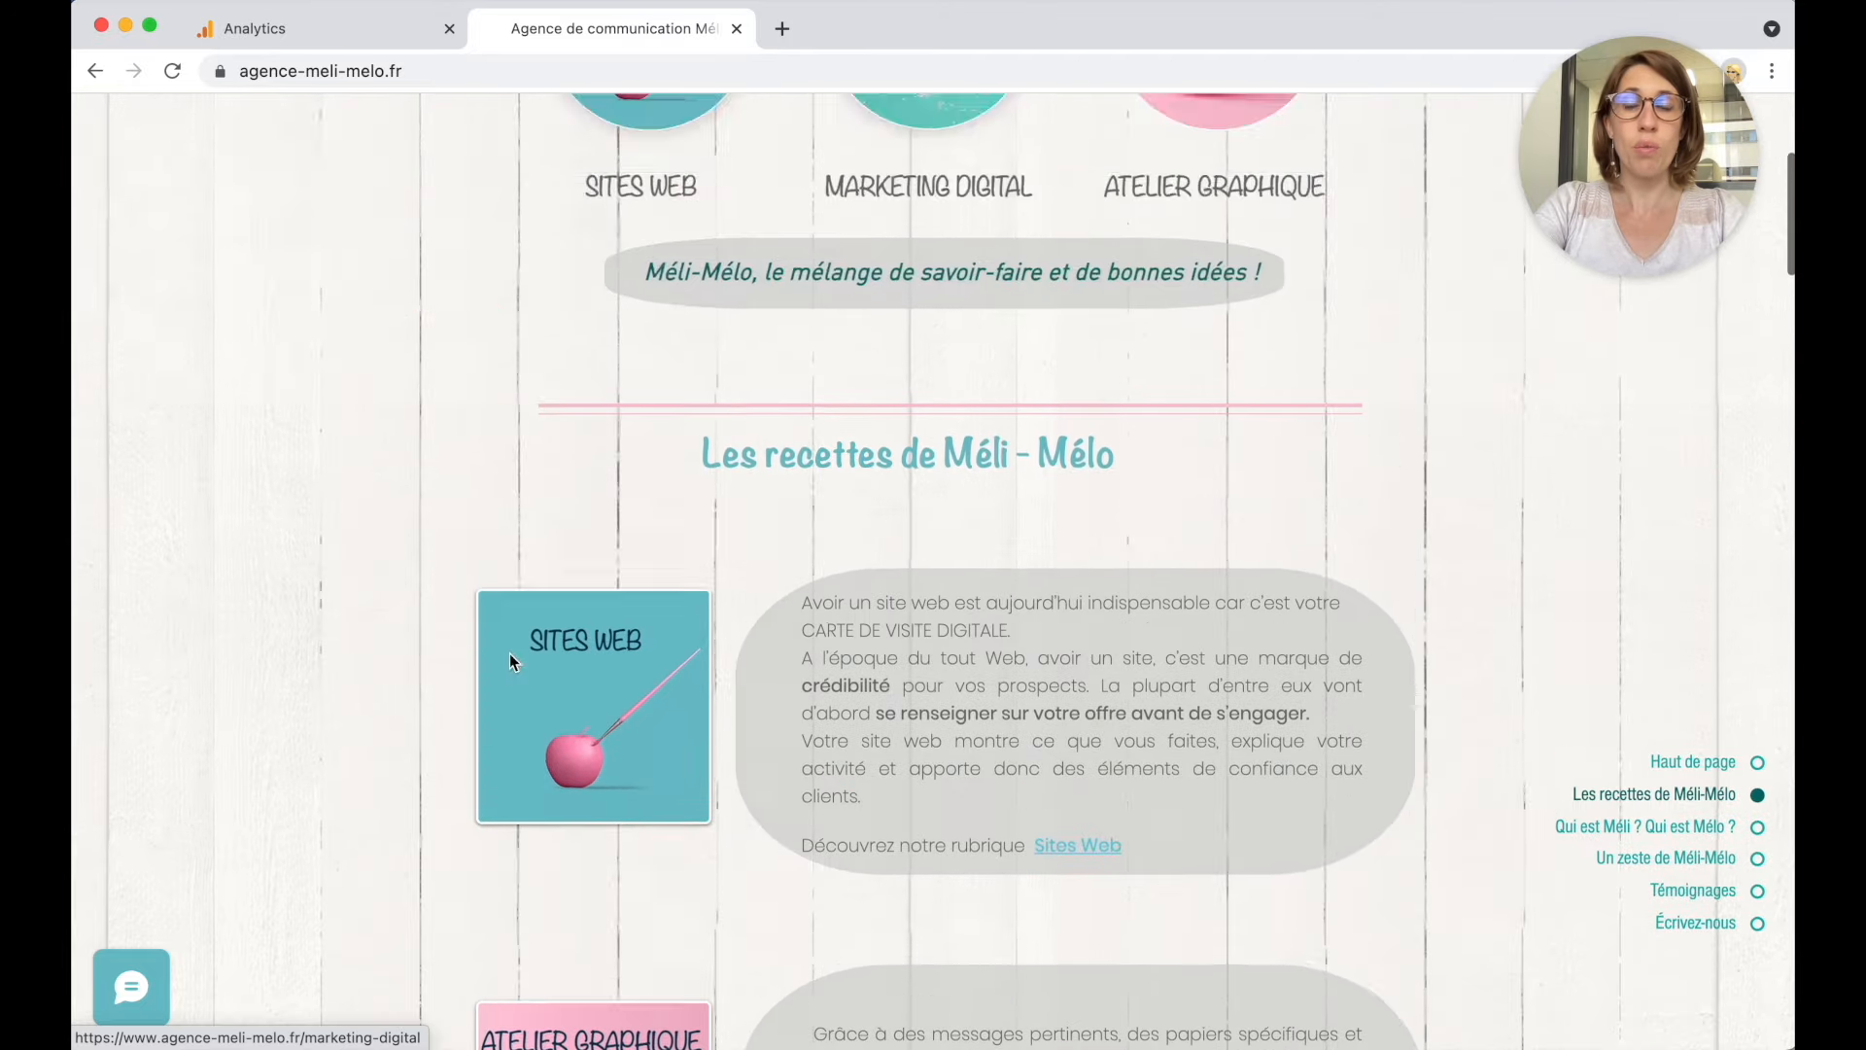
mouse_move(924, 162)
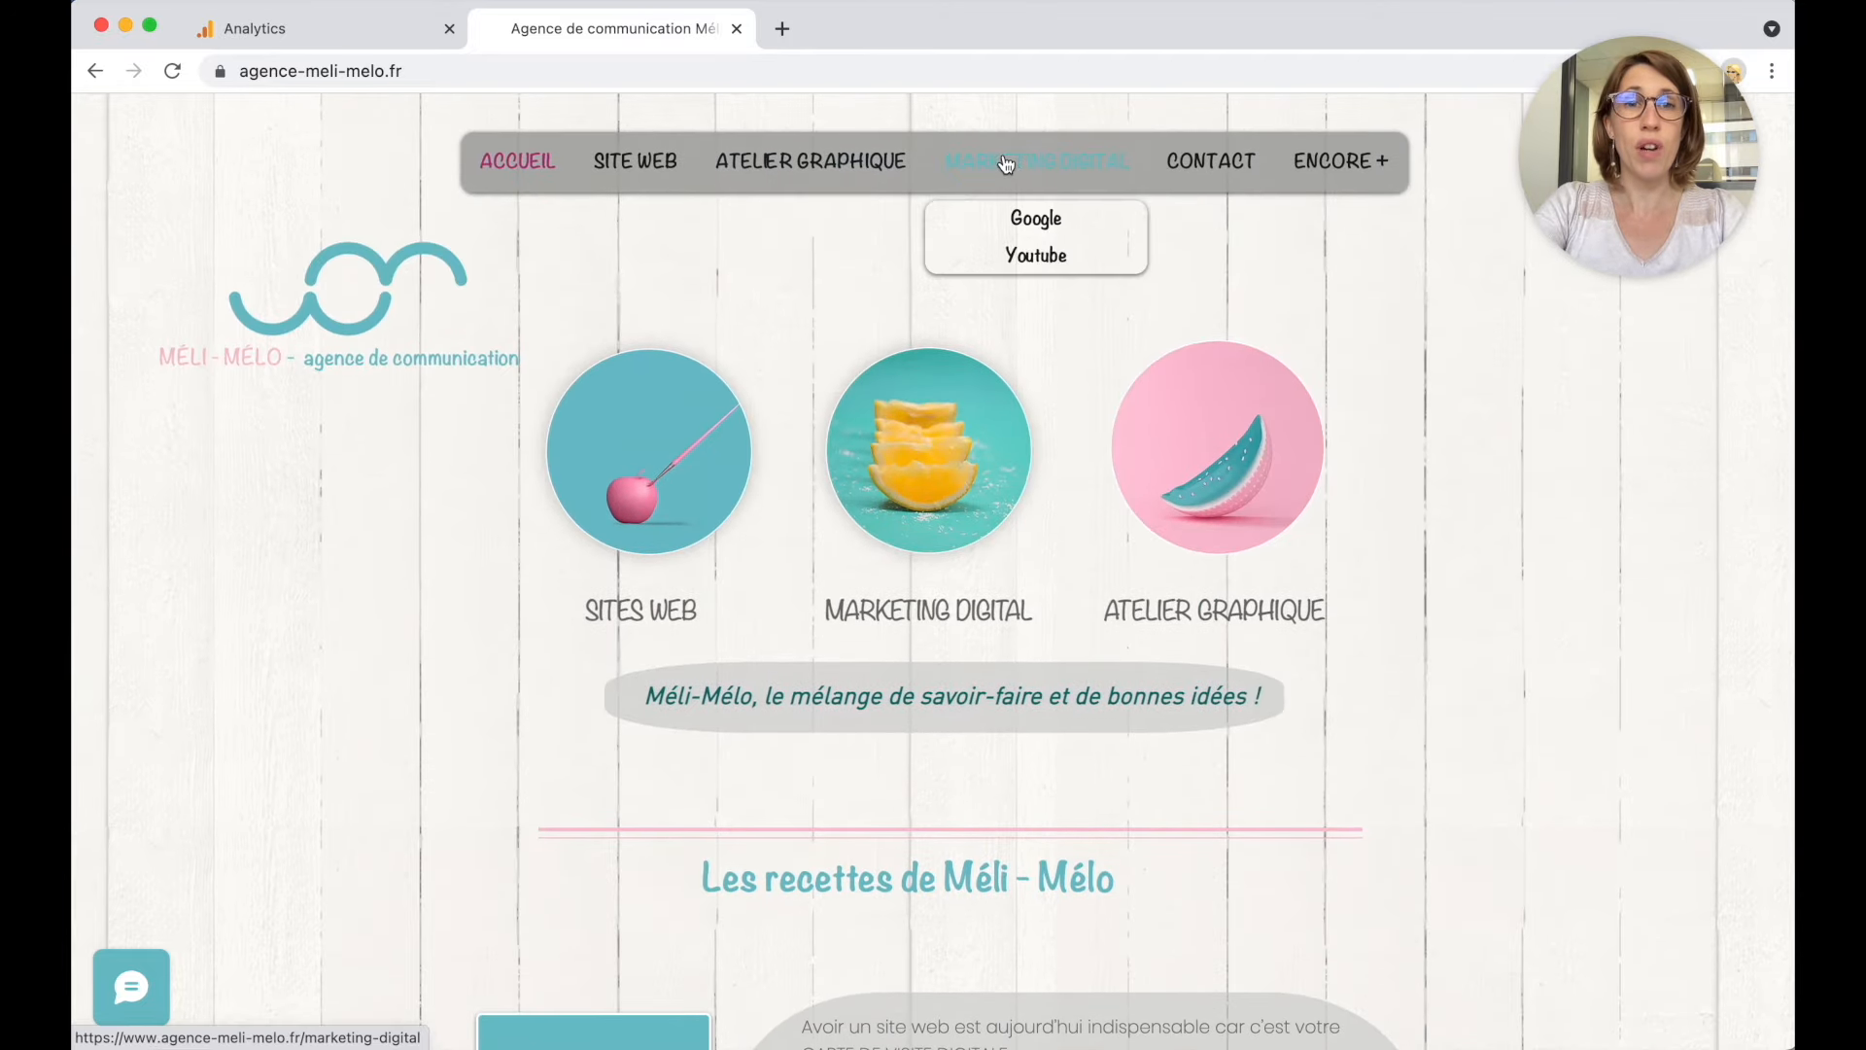
left_click(1212, 163)
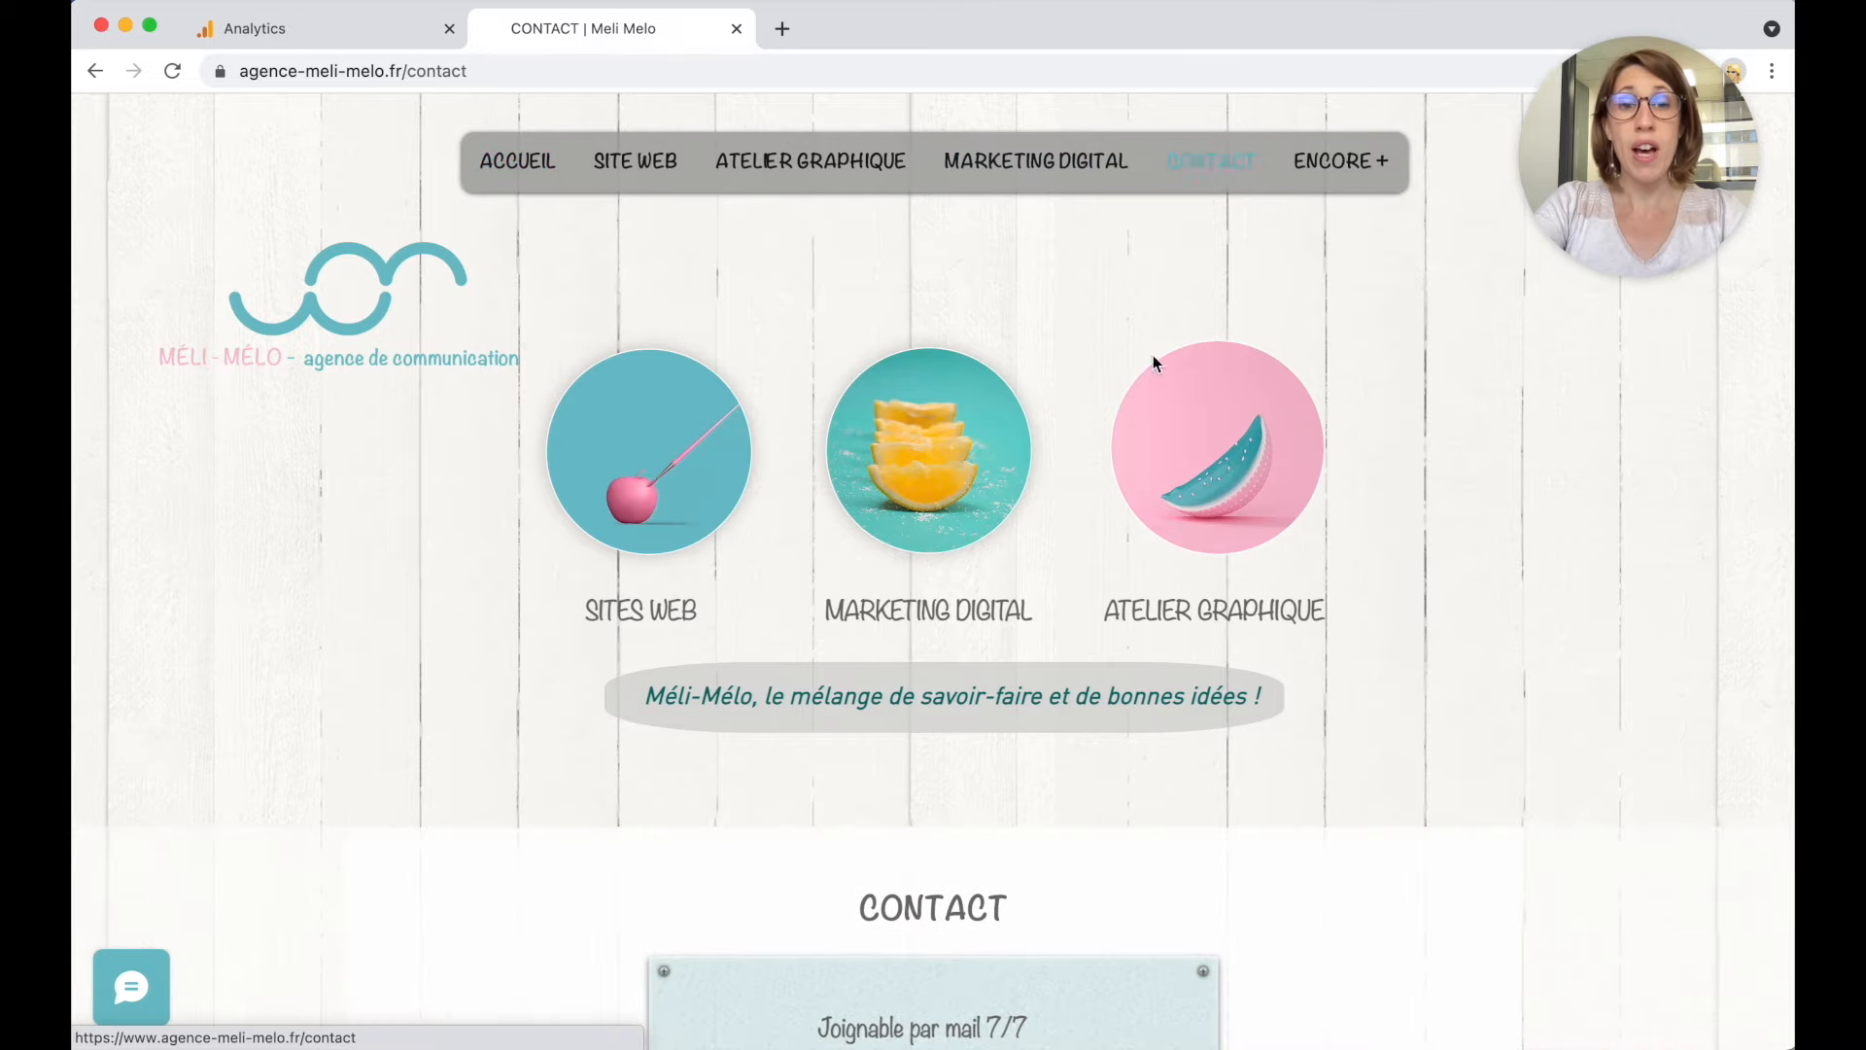
scroll(1082, 566, "down", 7)
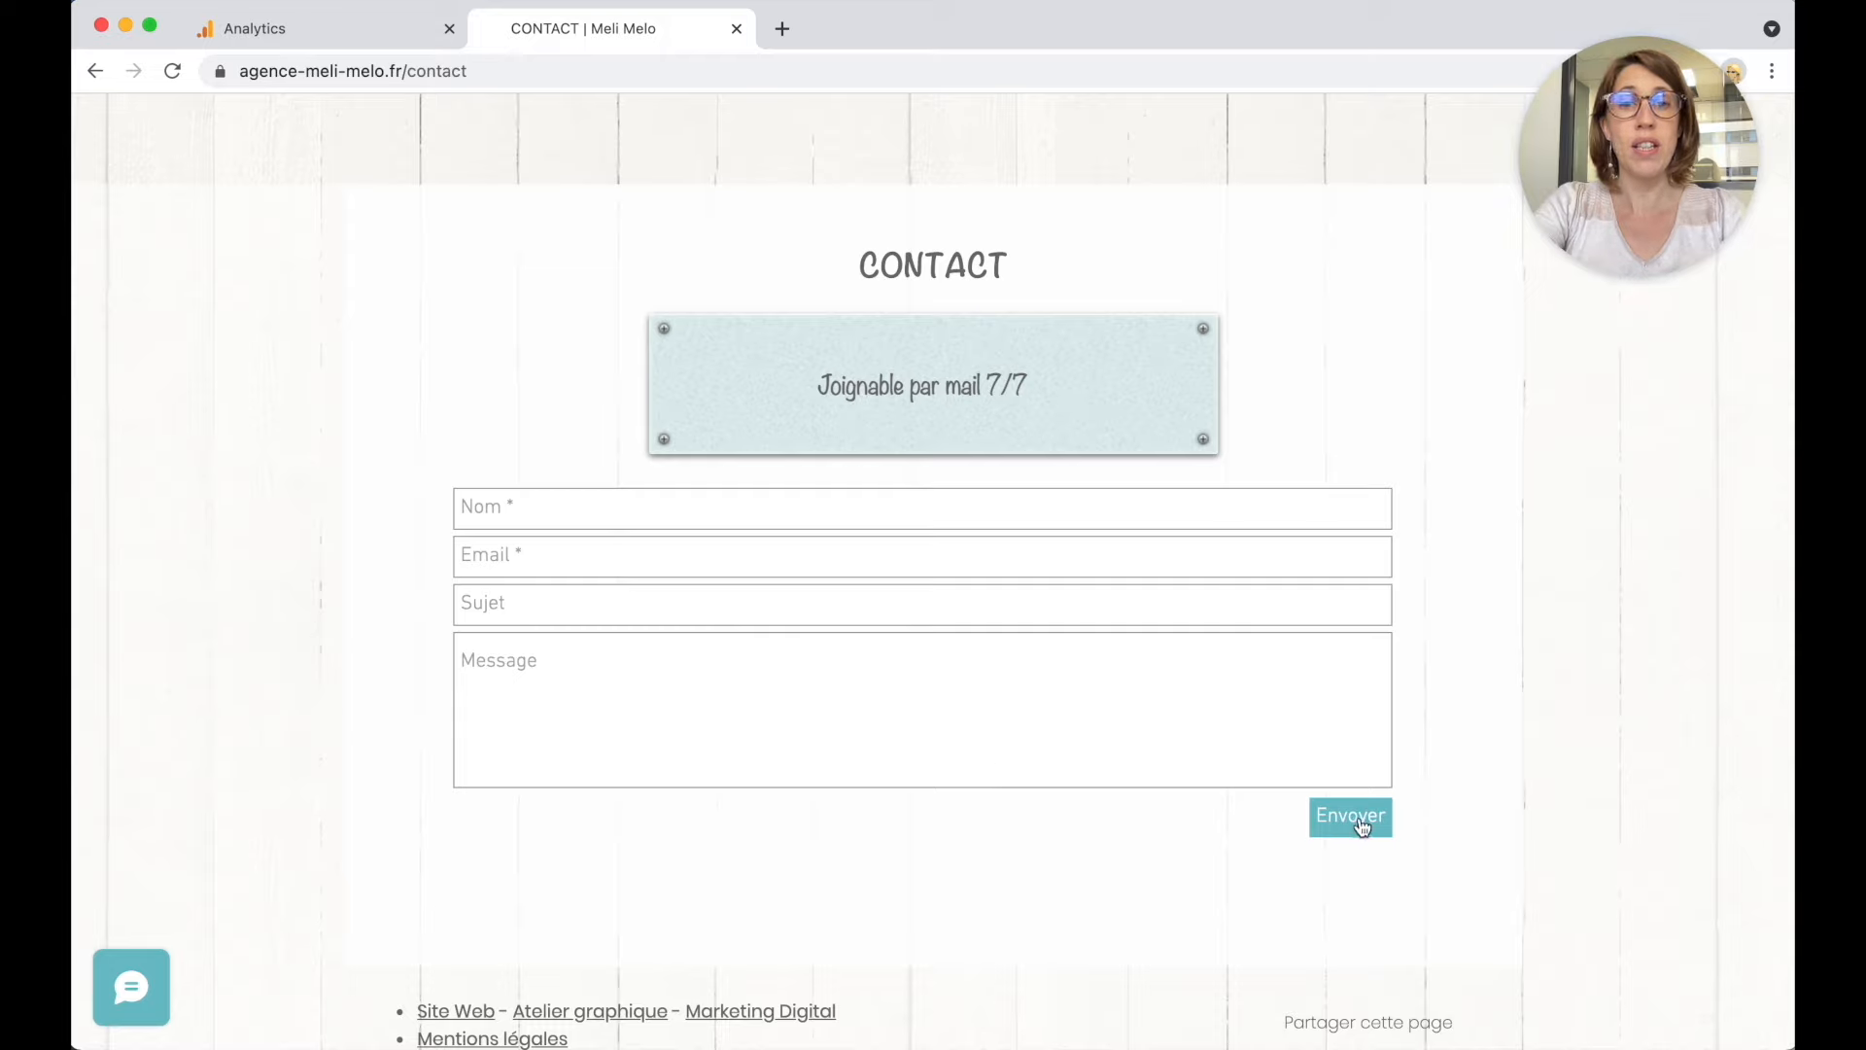
Fill the form with a name, an e-mail address, subject 'Test' and message 'Test', then send it.
left_click(826, 506)
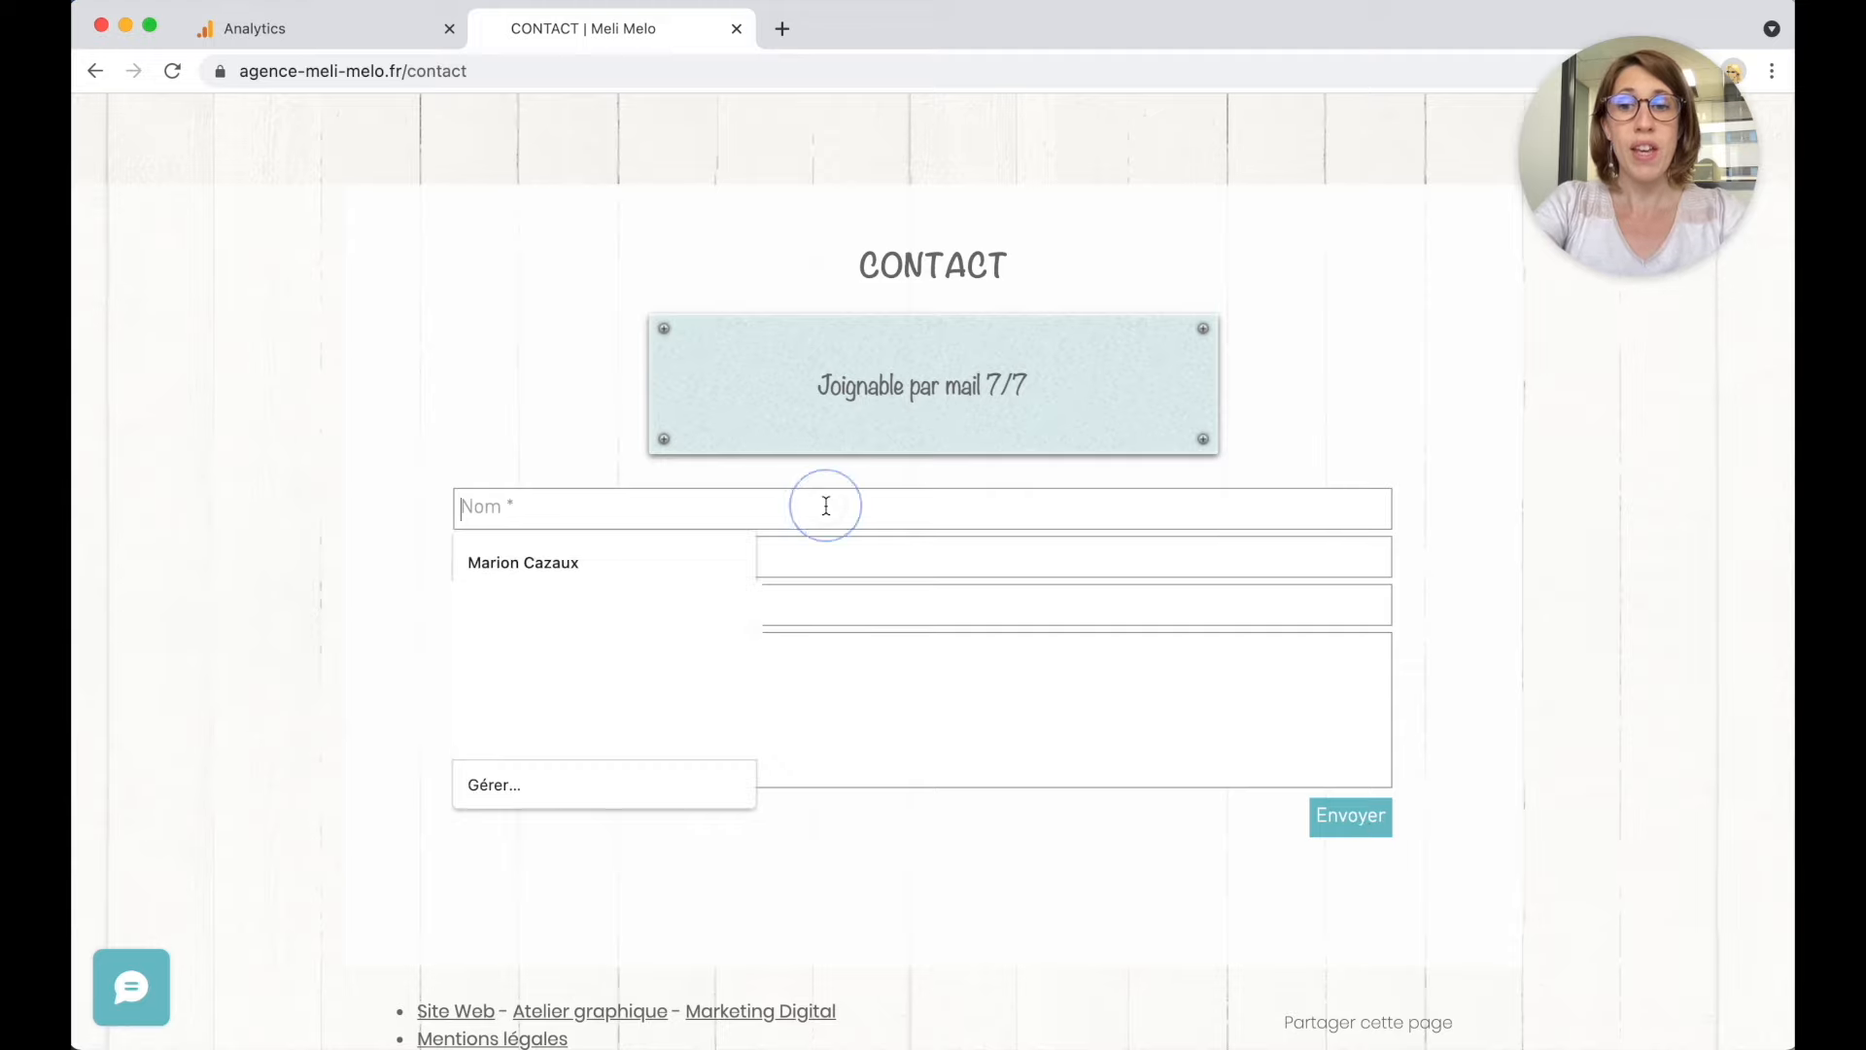
type("Marion")
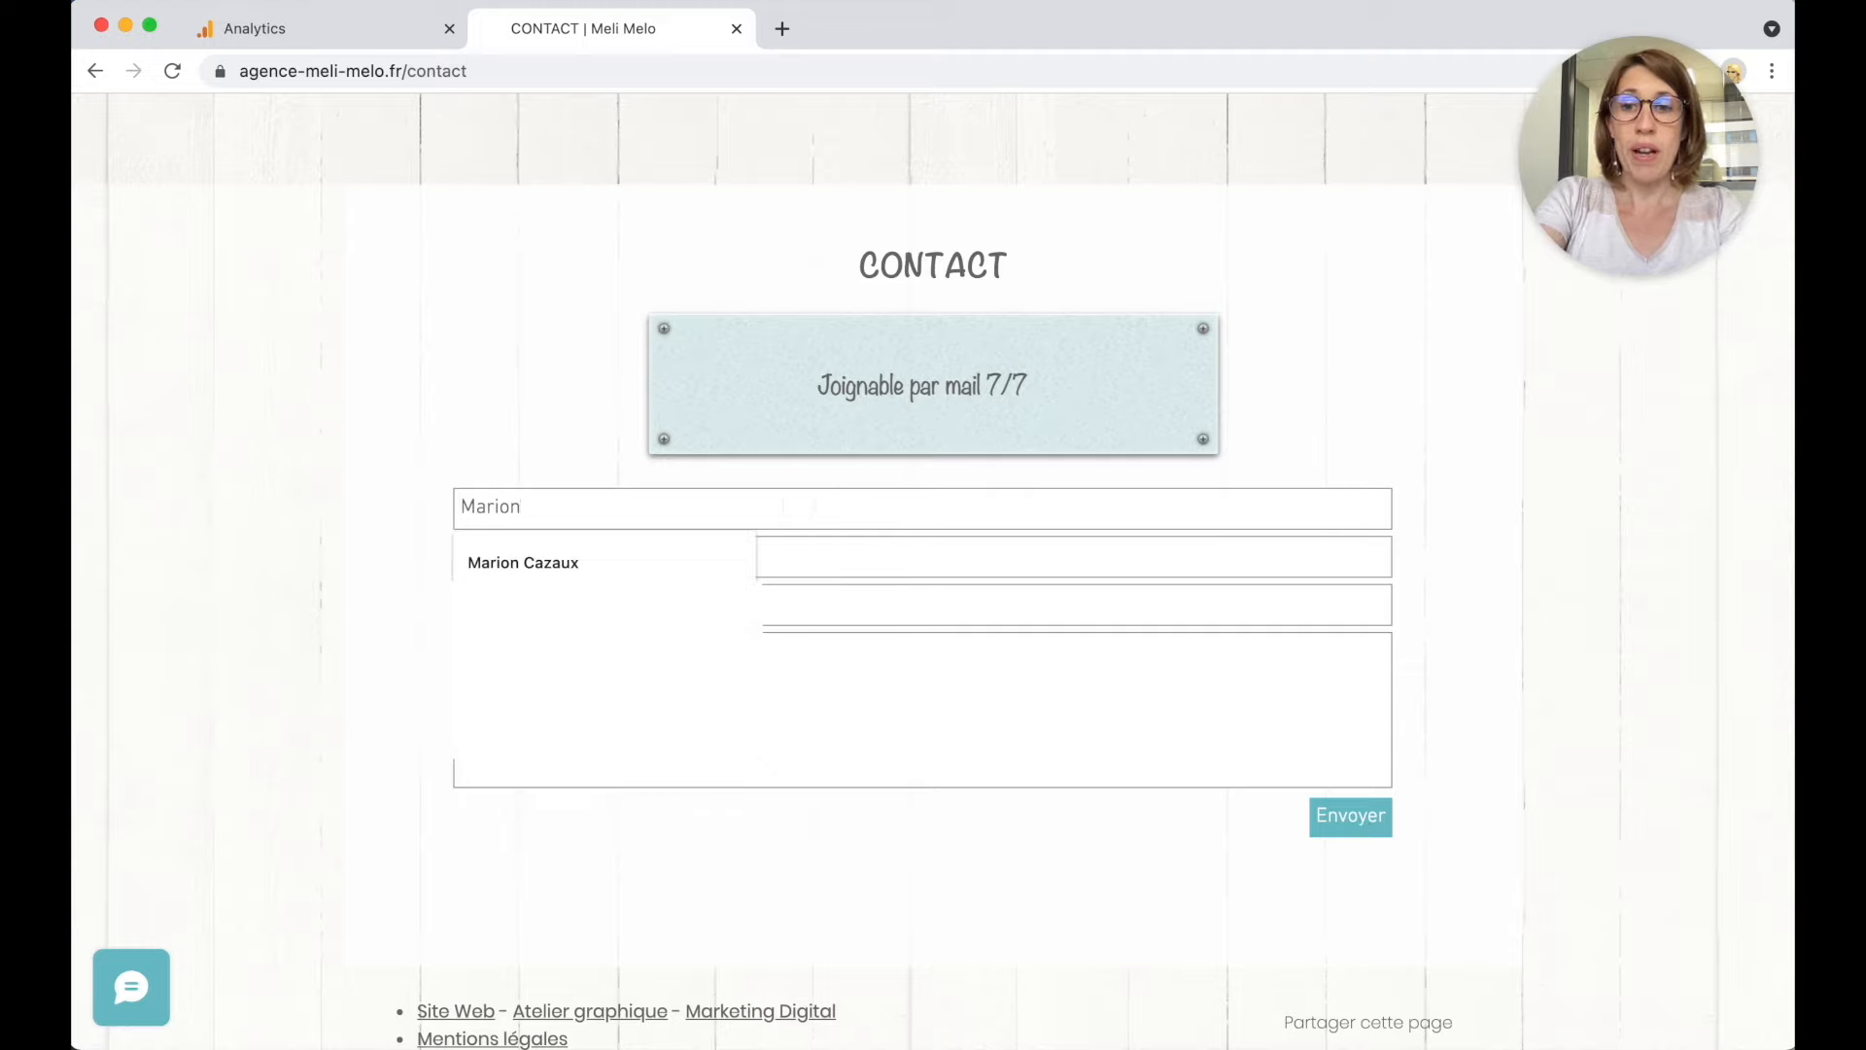
key("Tab")
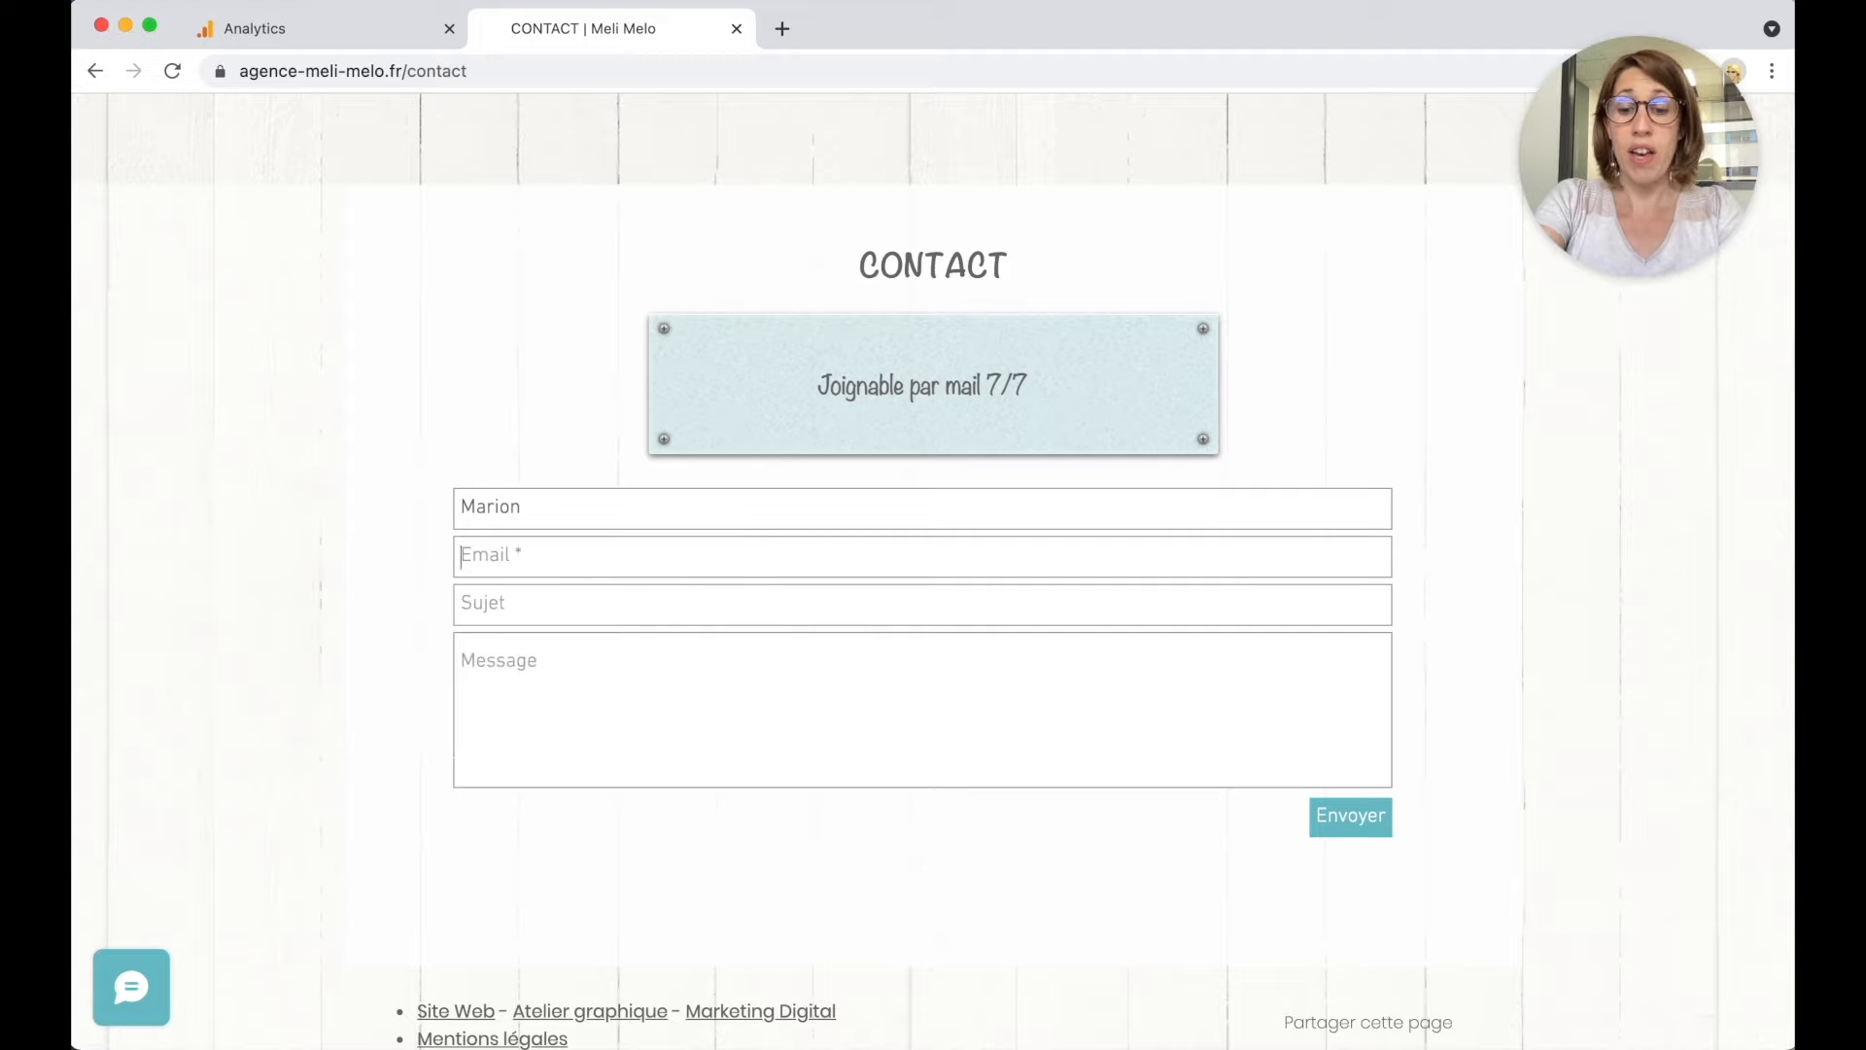
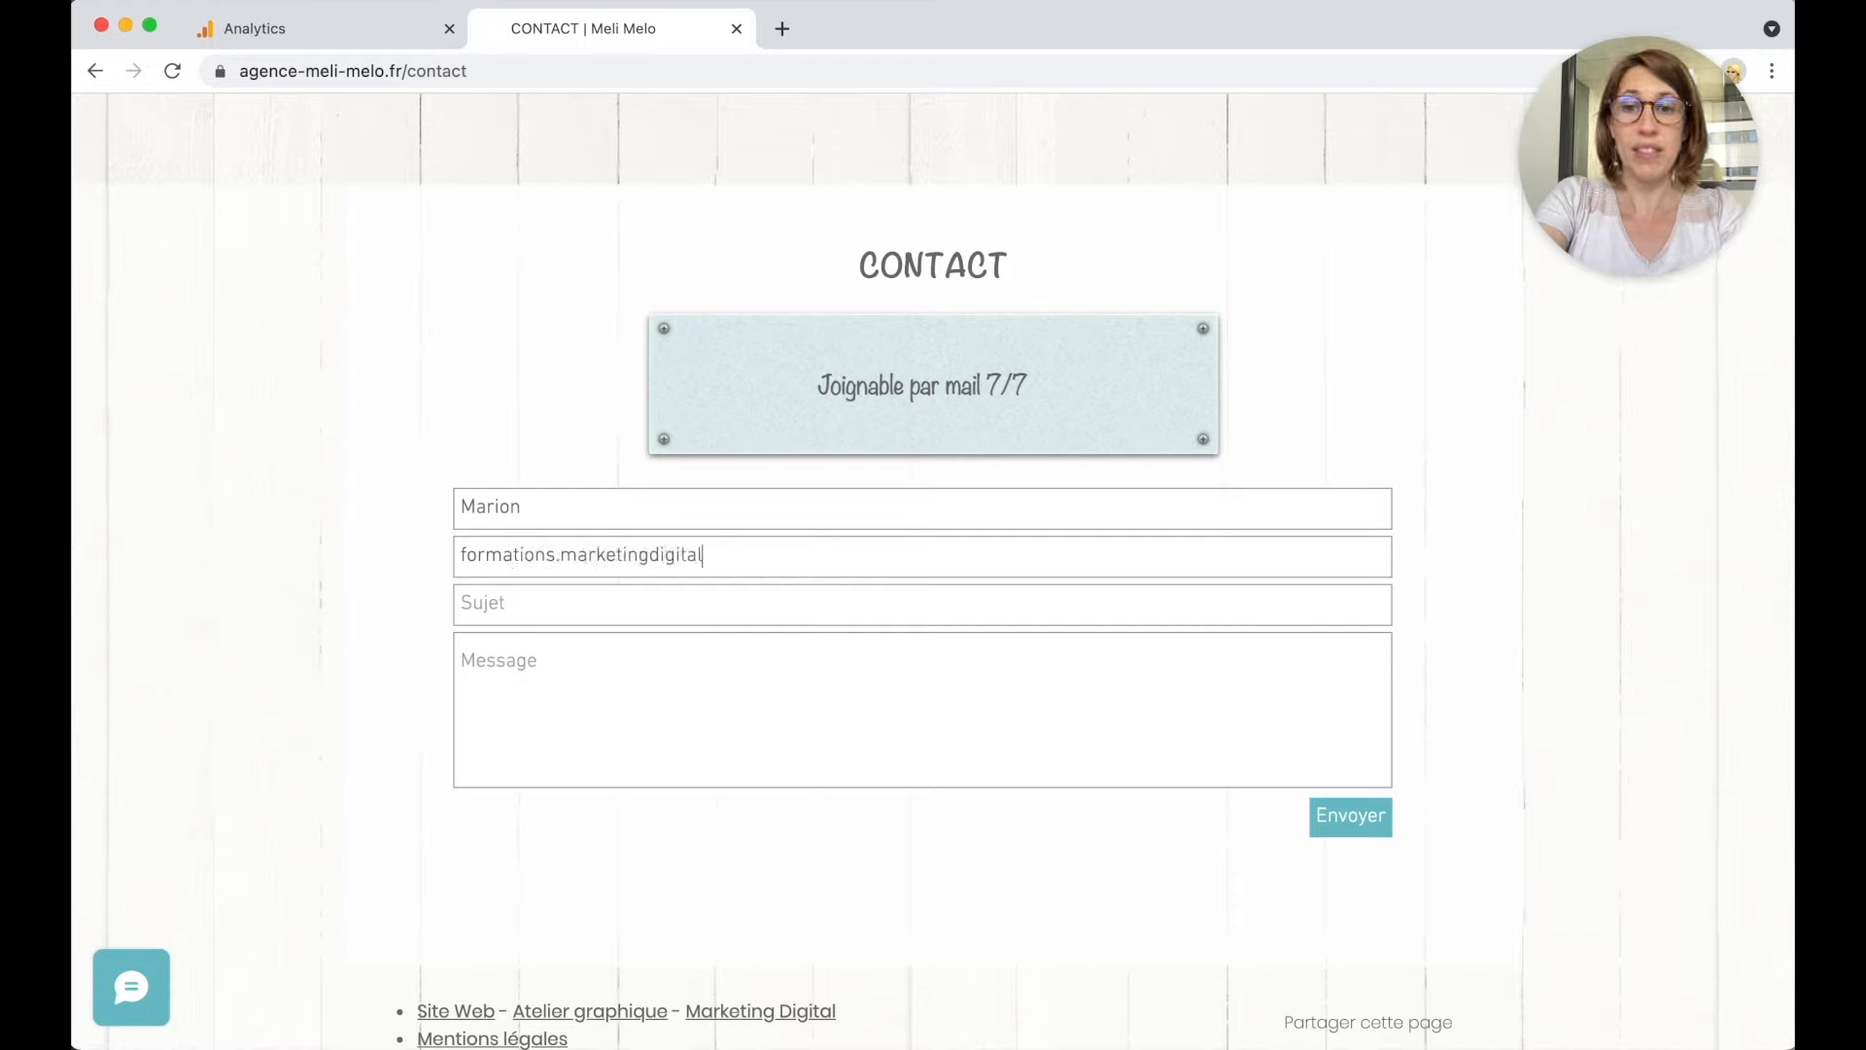
key("Tab")
type("Test")
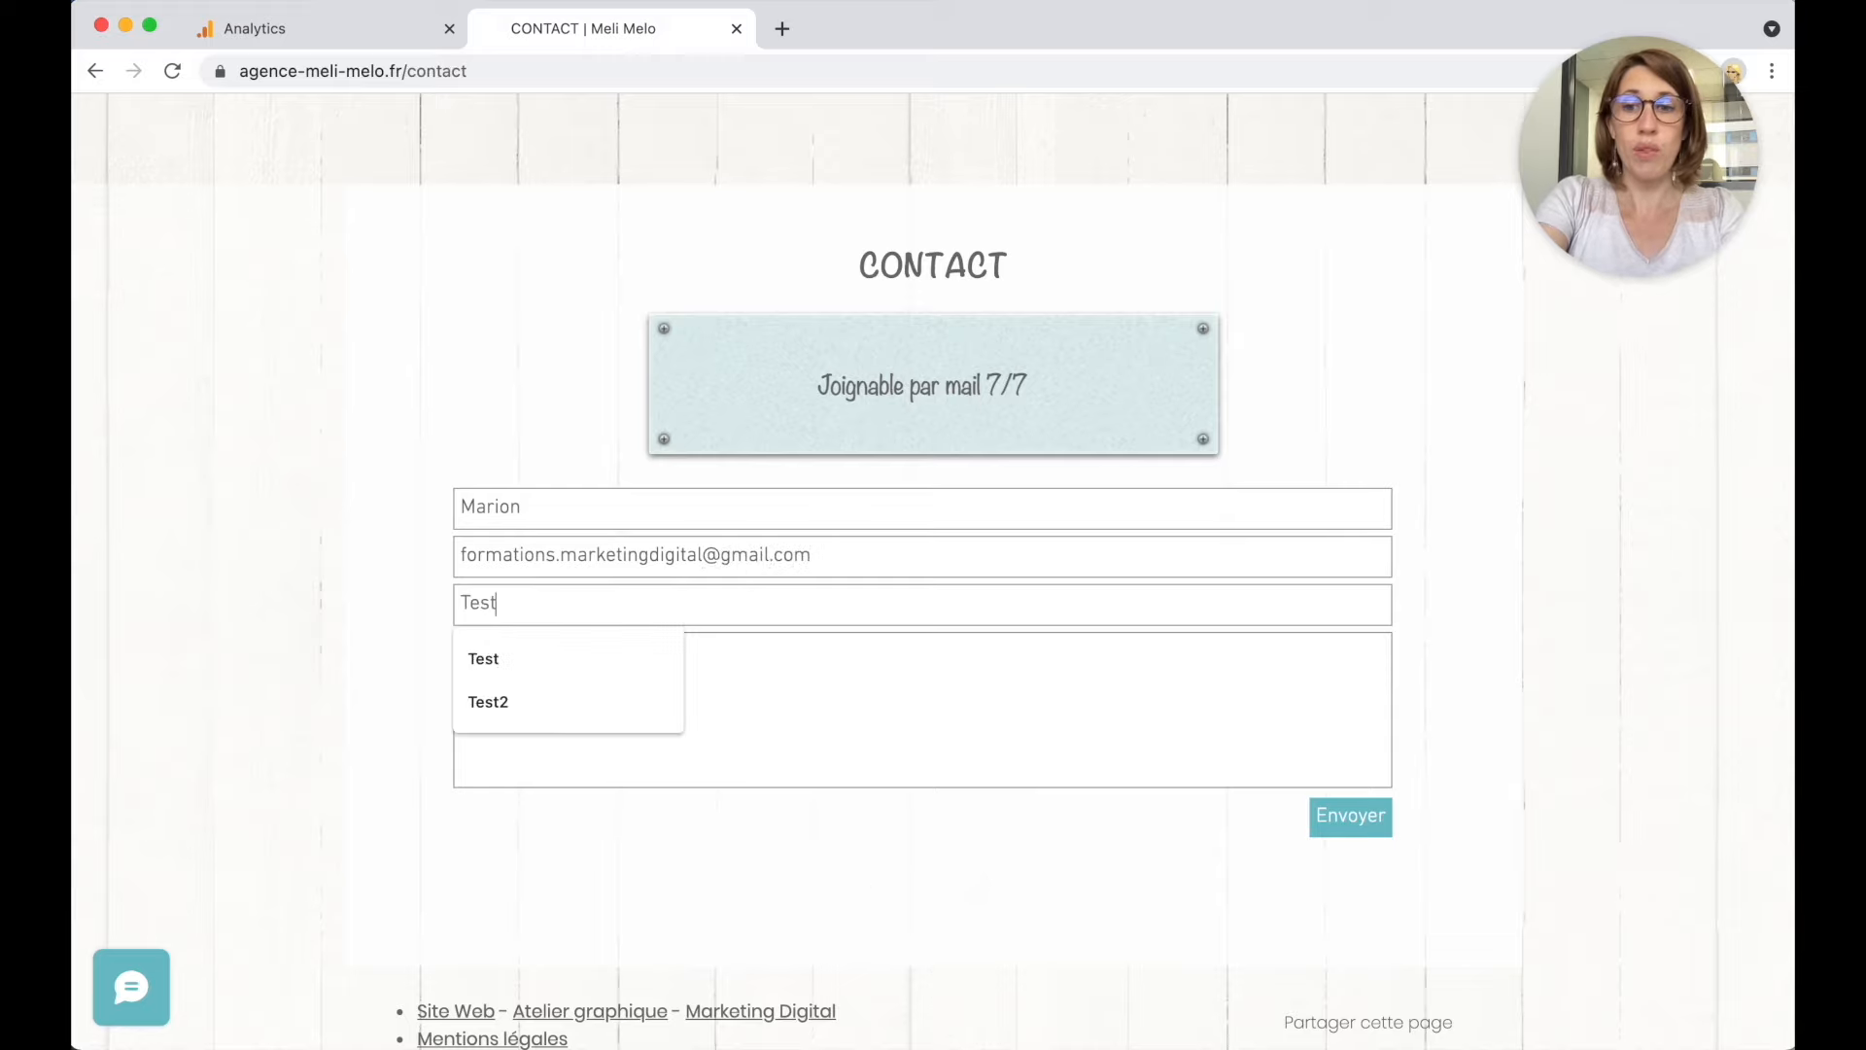
key("Tab")
type("Test")
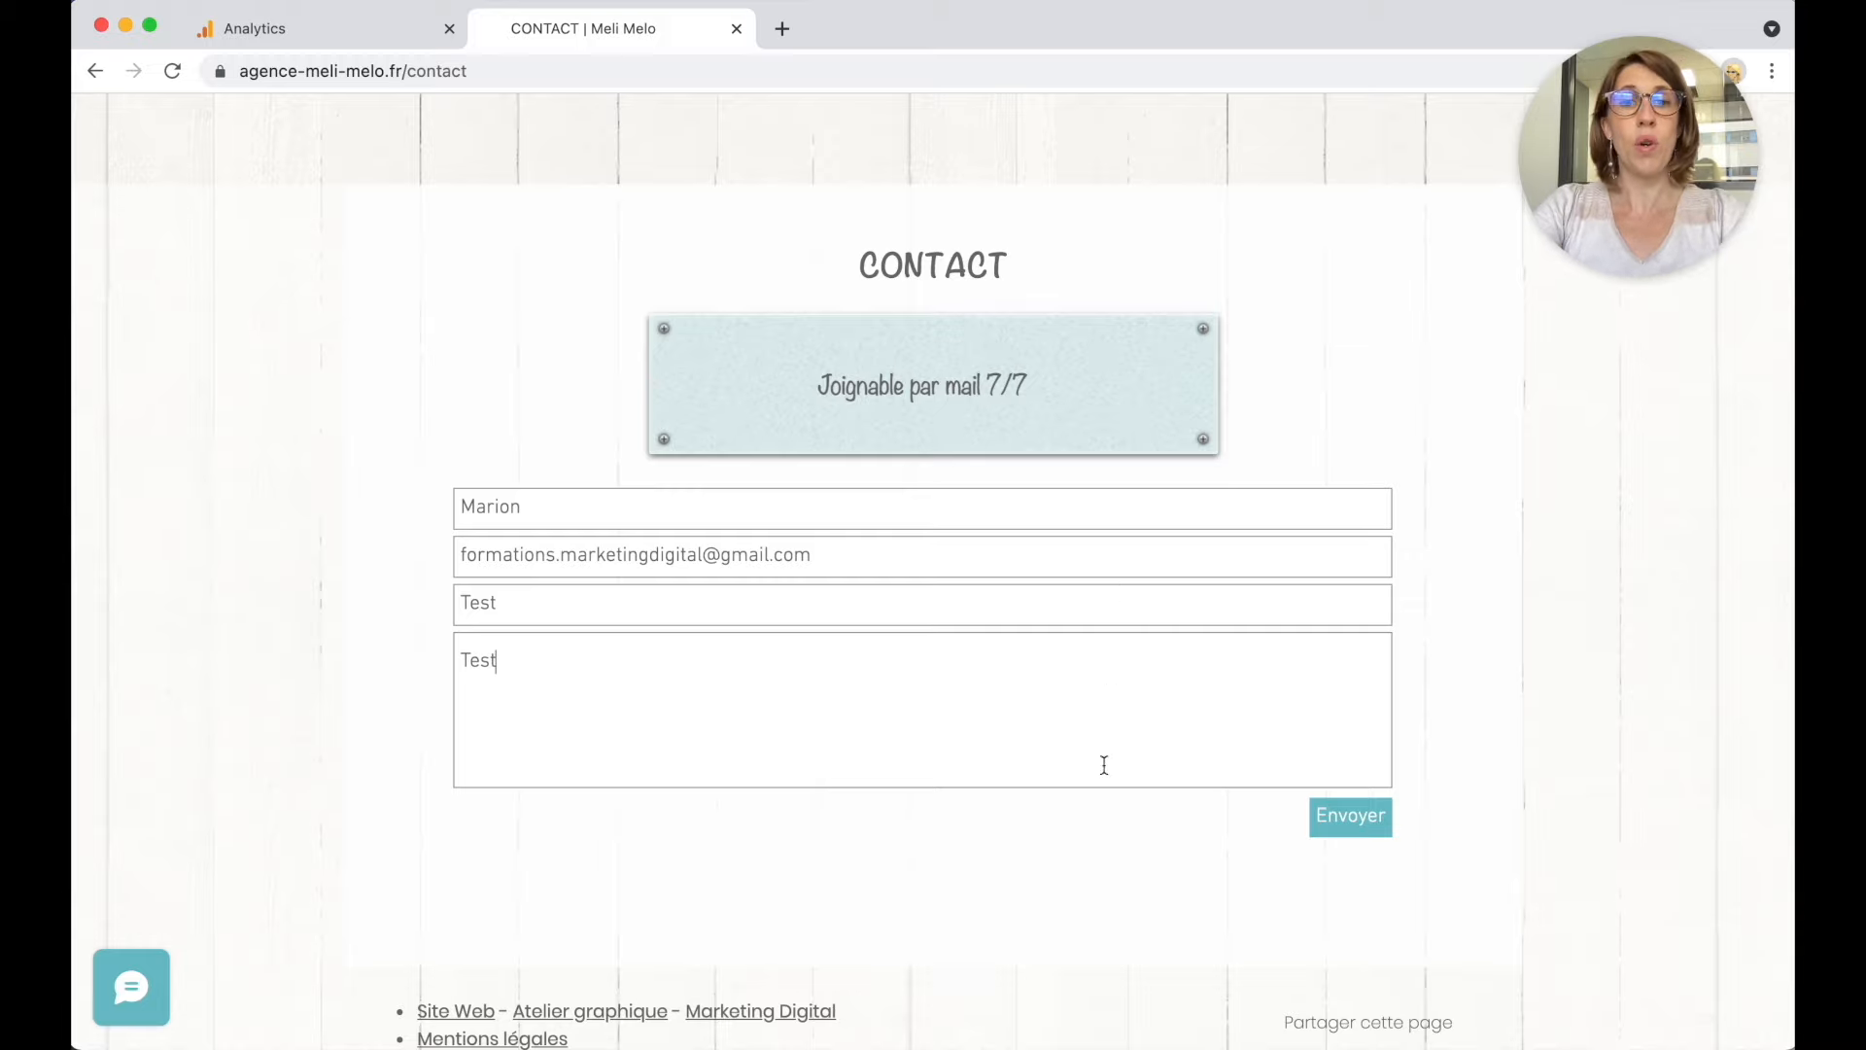
left_click(1349, 829)
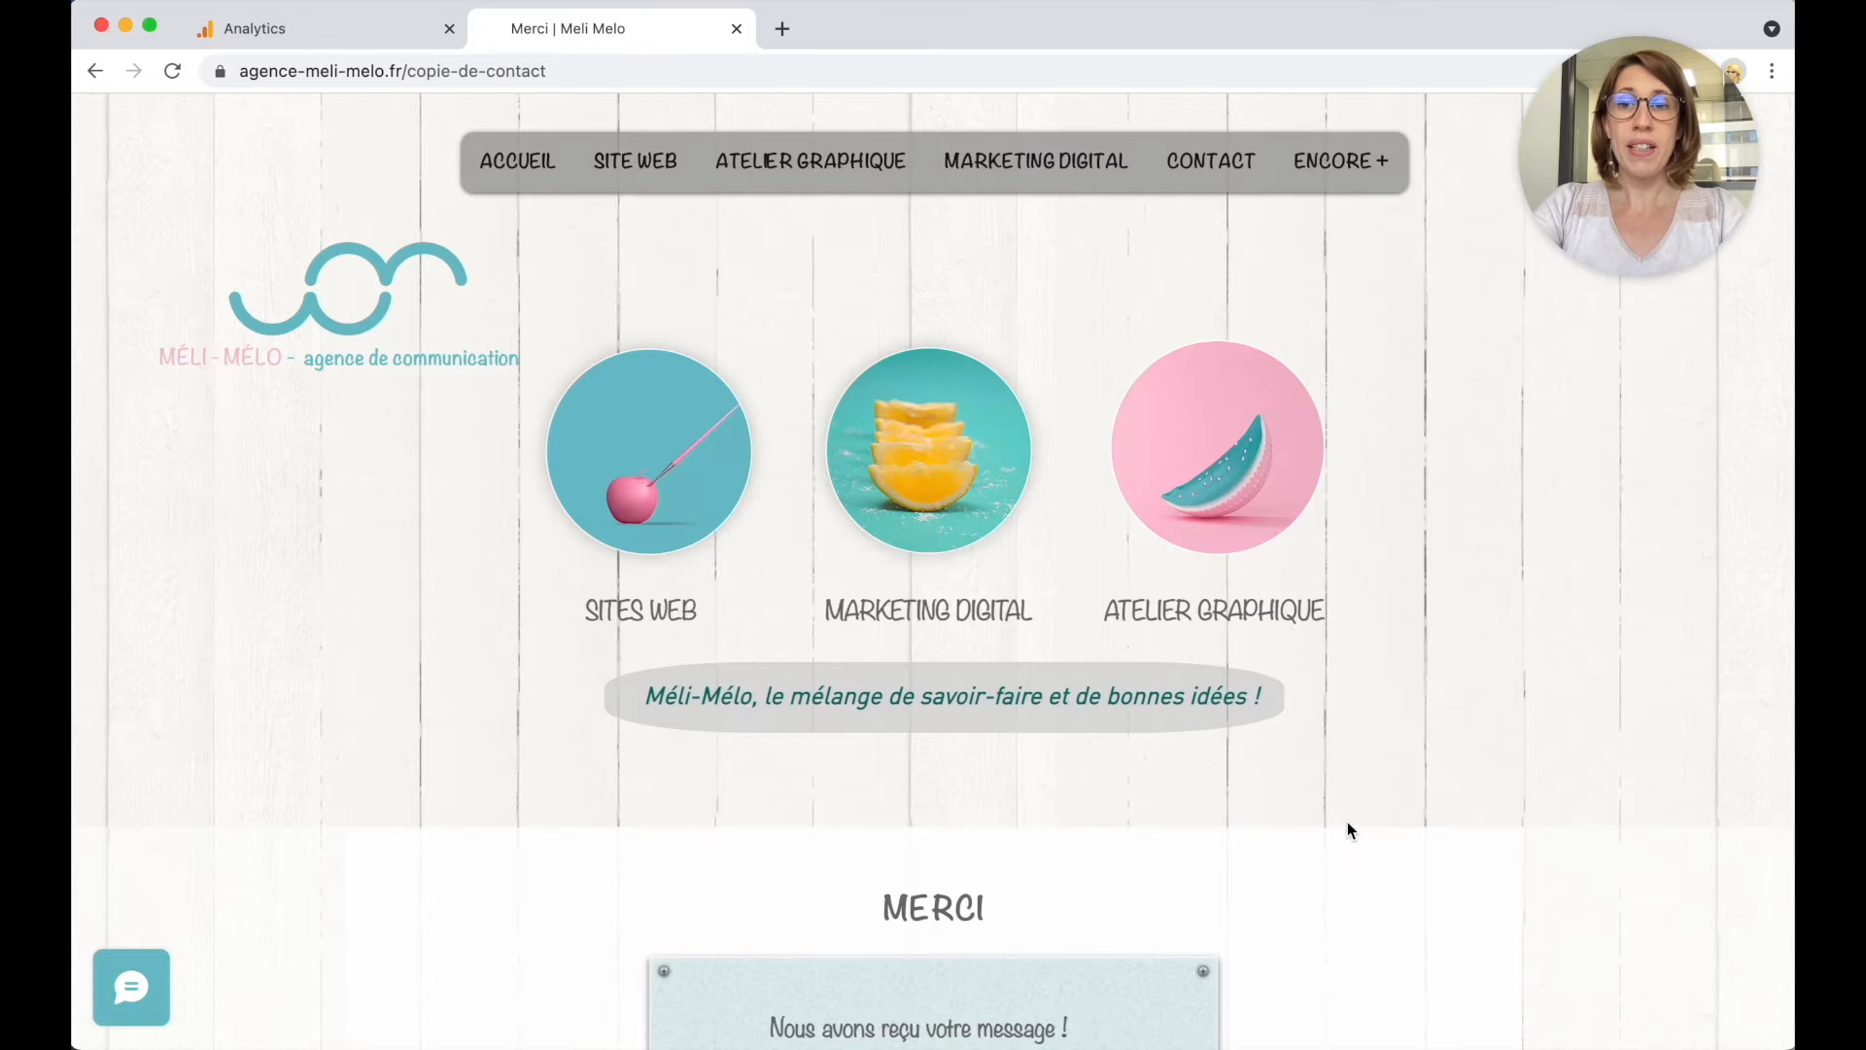
Copy the thank-you page path 'copie-de-contact' from the address bar.
left_click(530, 70)
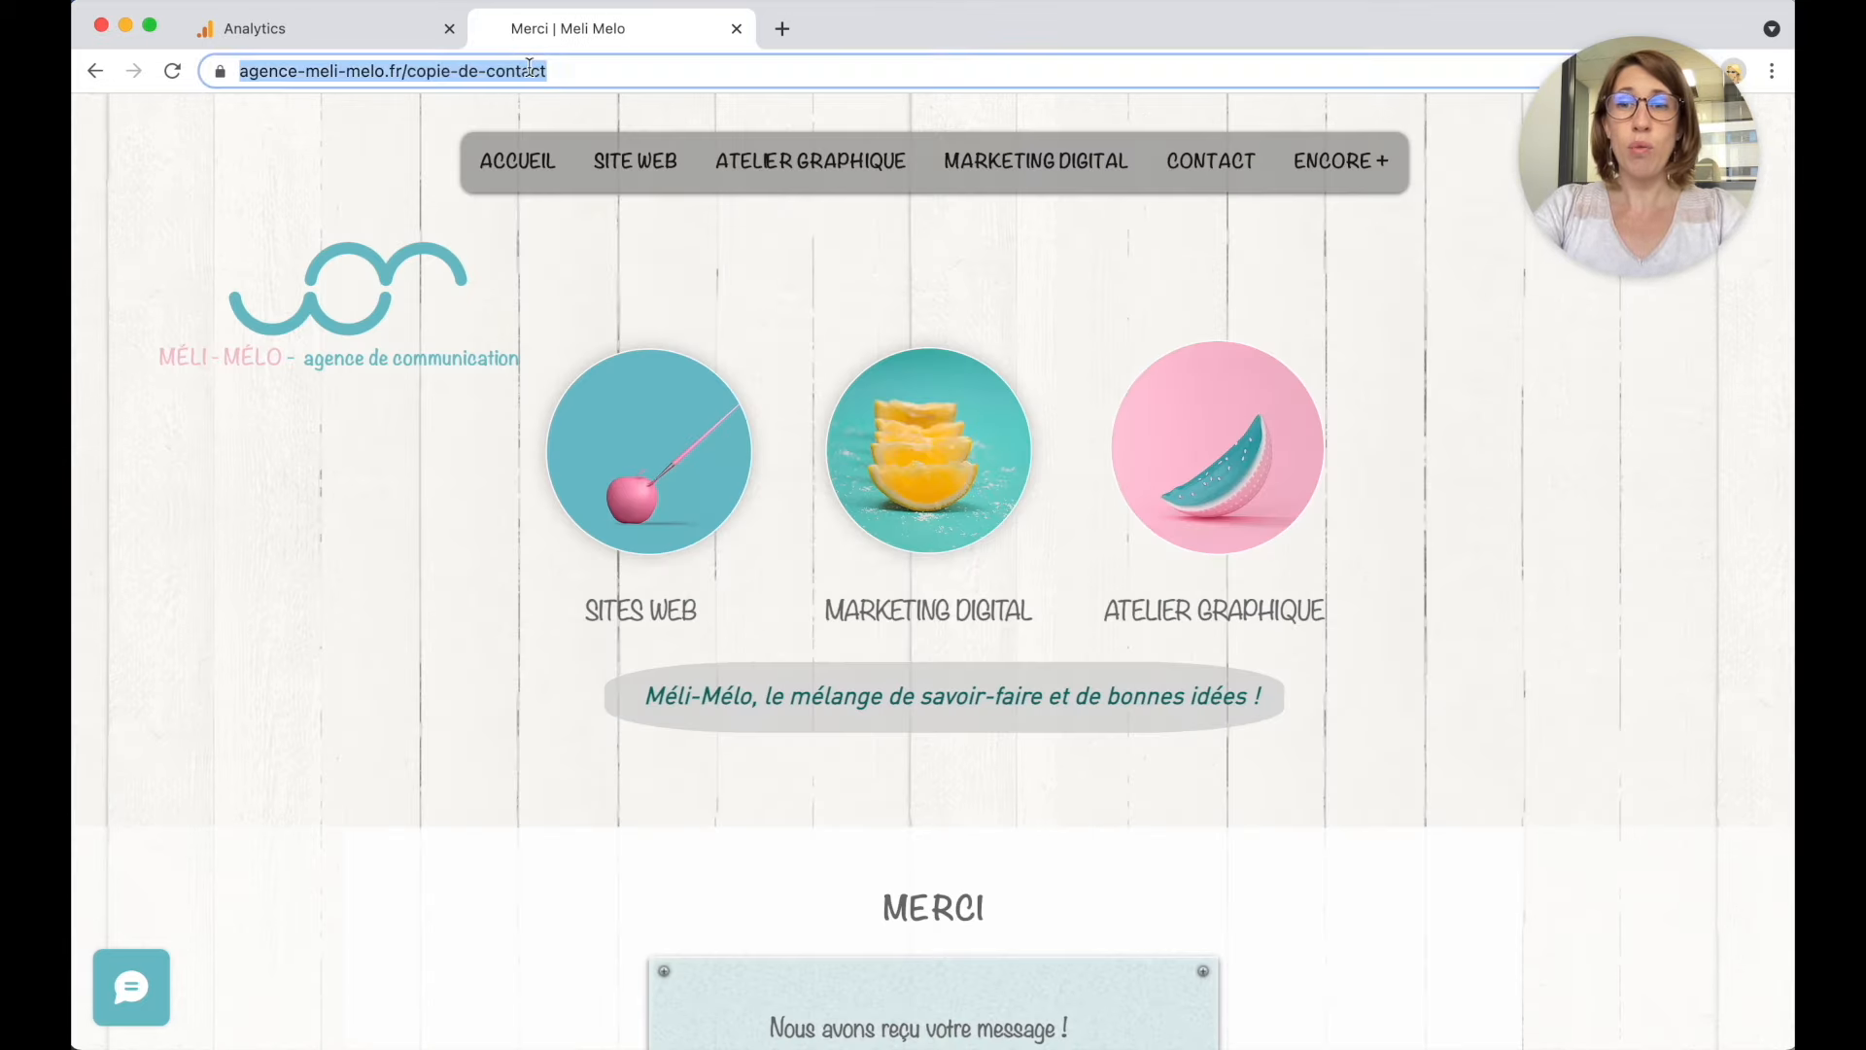
left_click(419, 73)
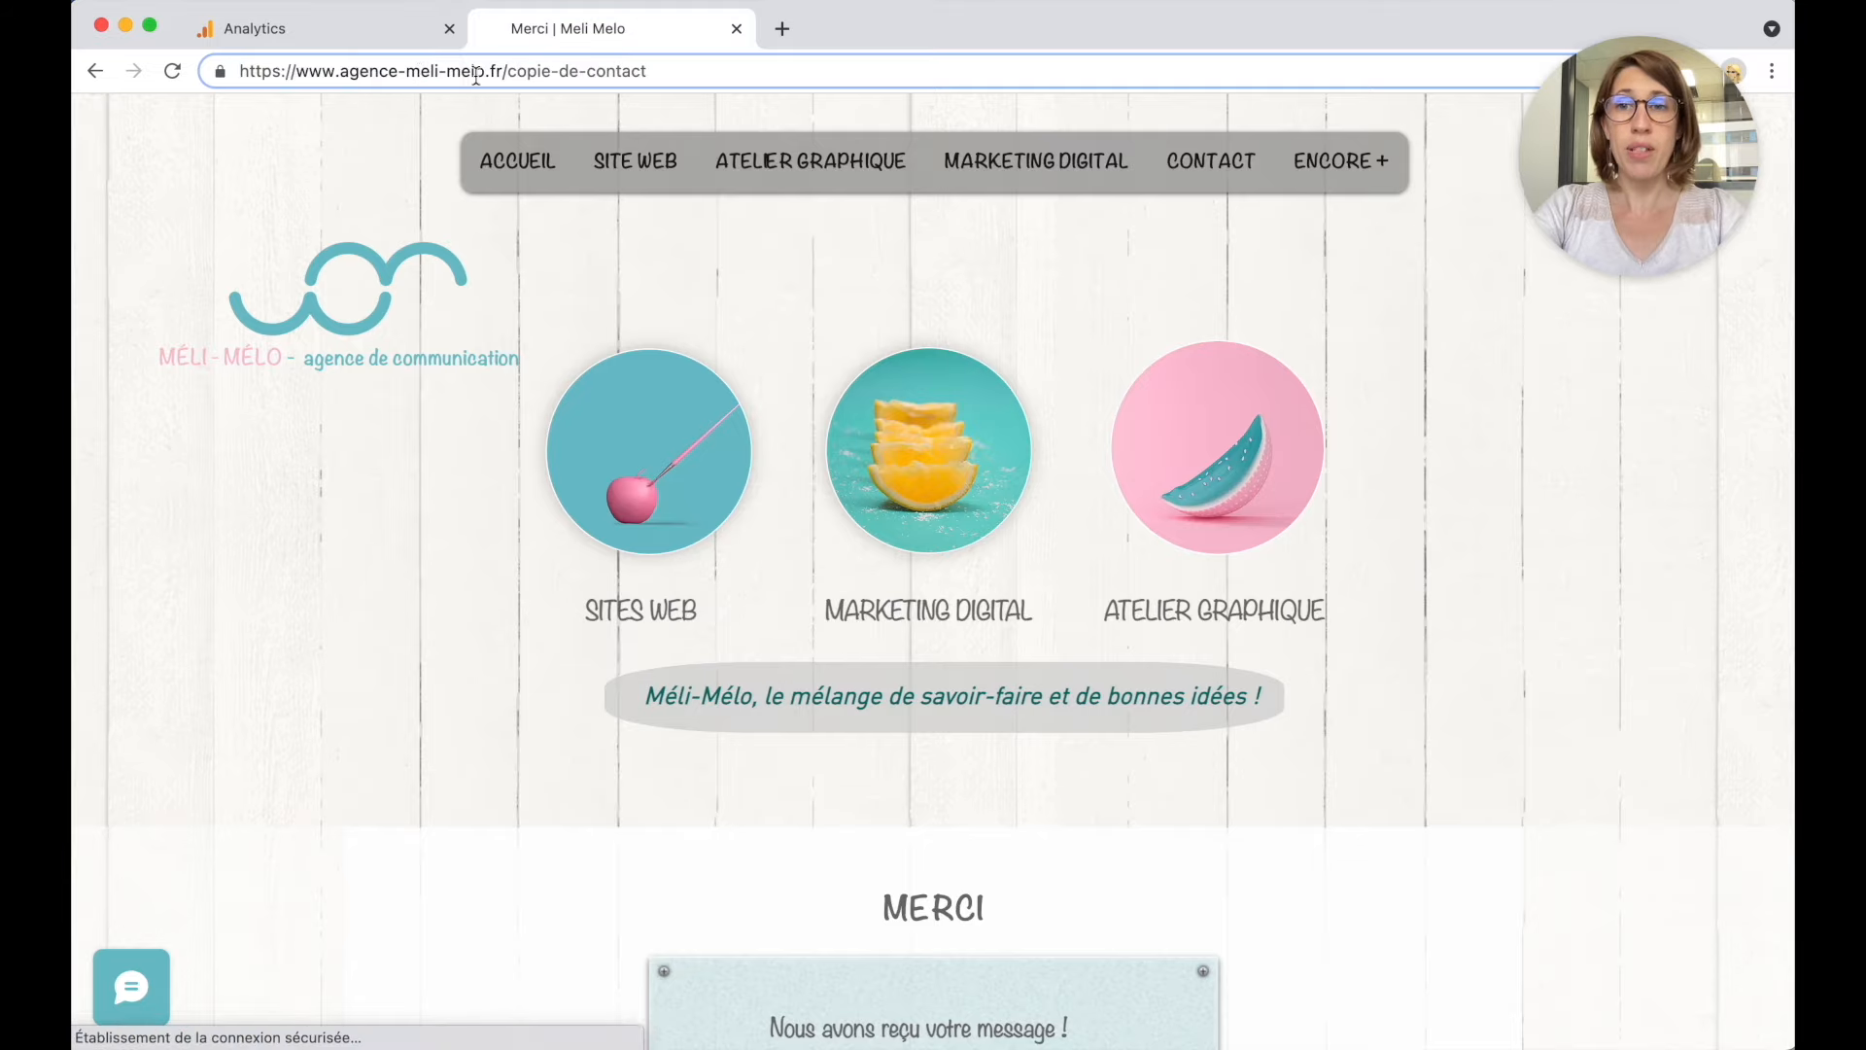
left_click_drag(508, 71, 677, 71)
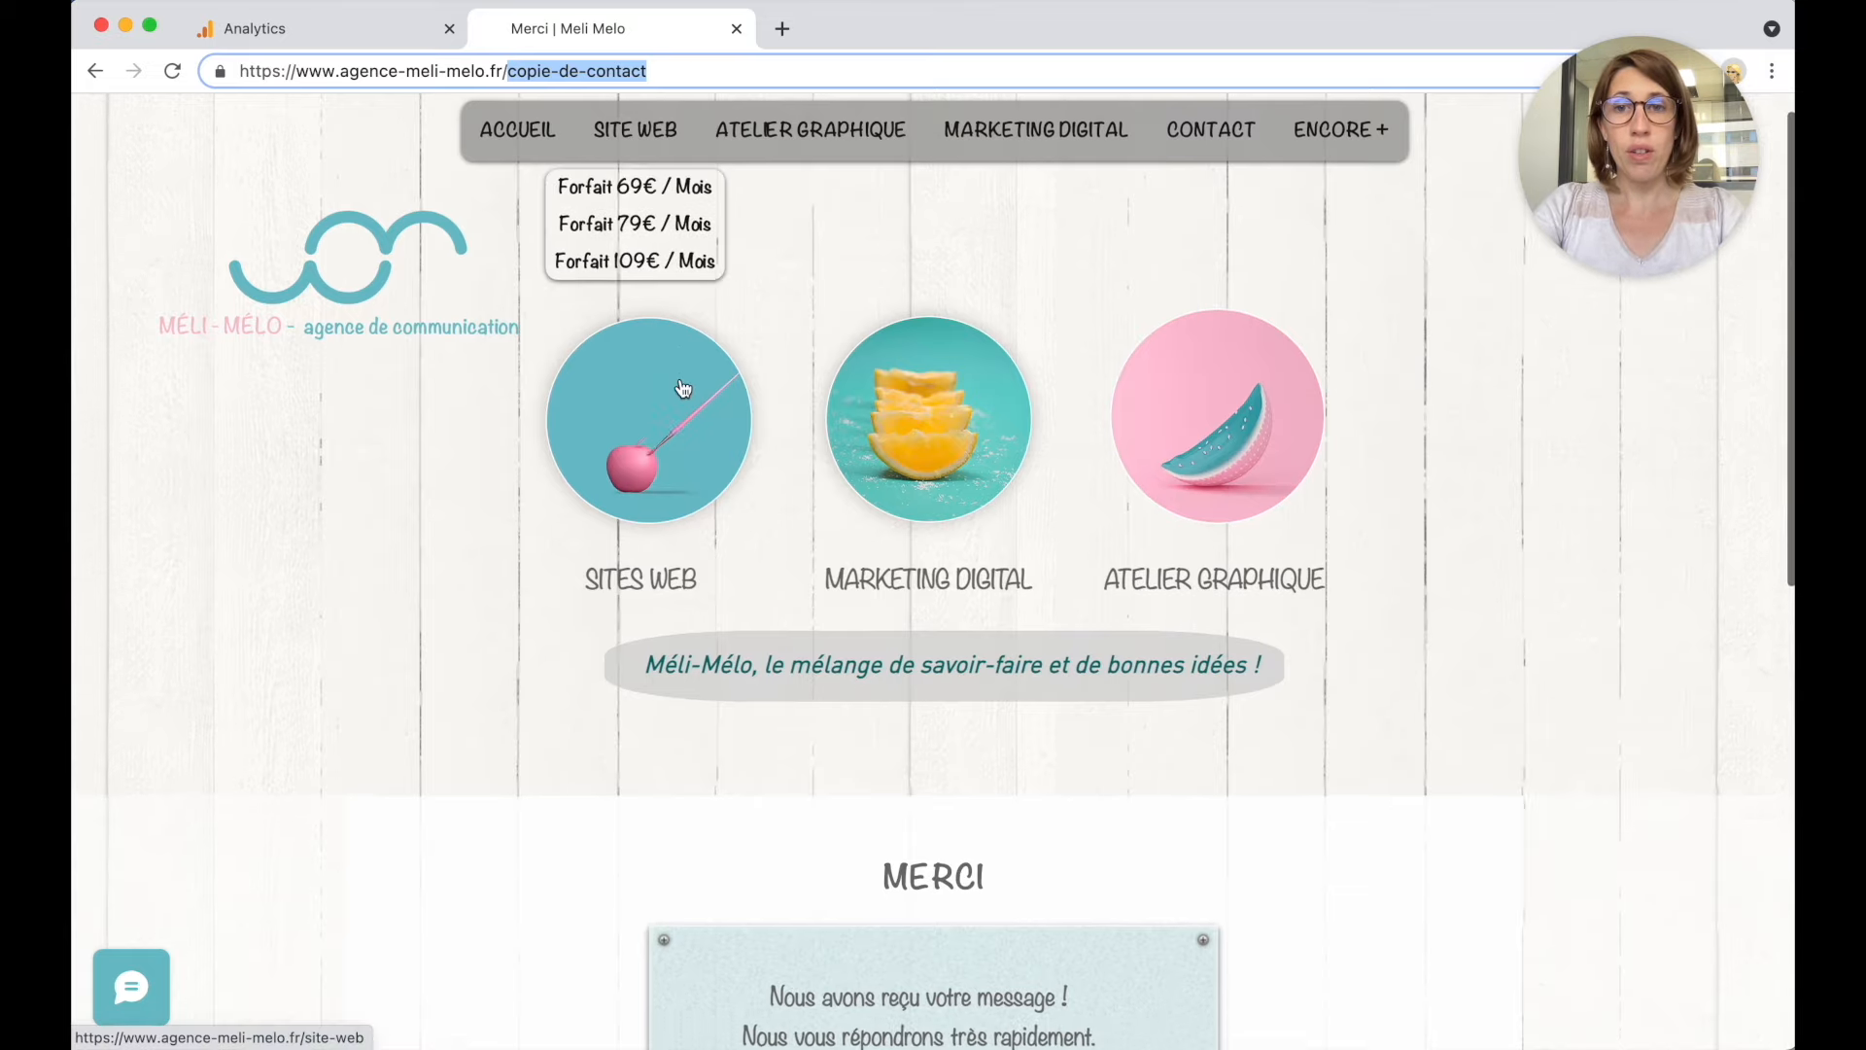
scroll(680, 388, "down", 3)
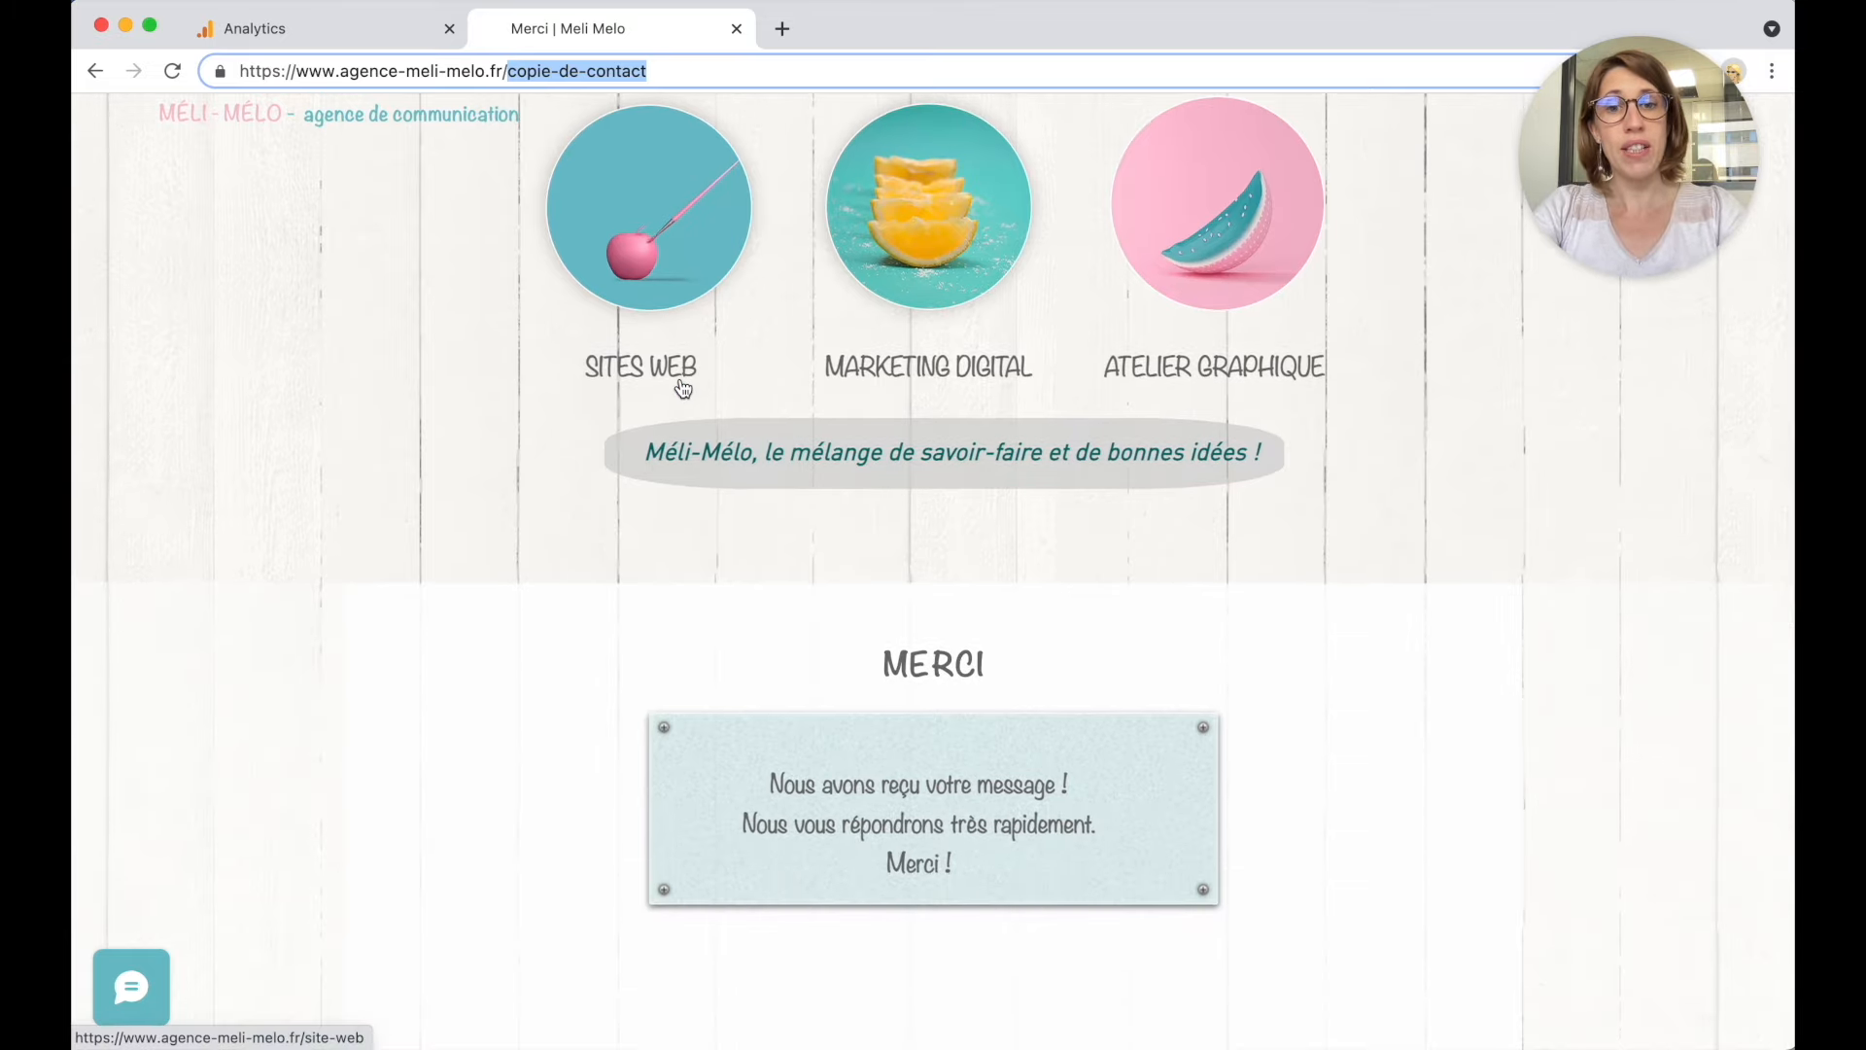
scroll(554, 749, "down", 2)
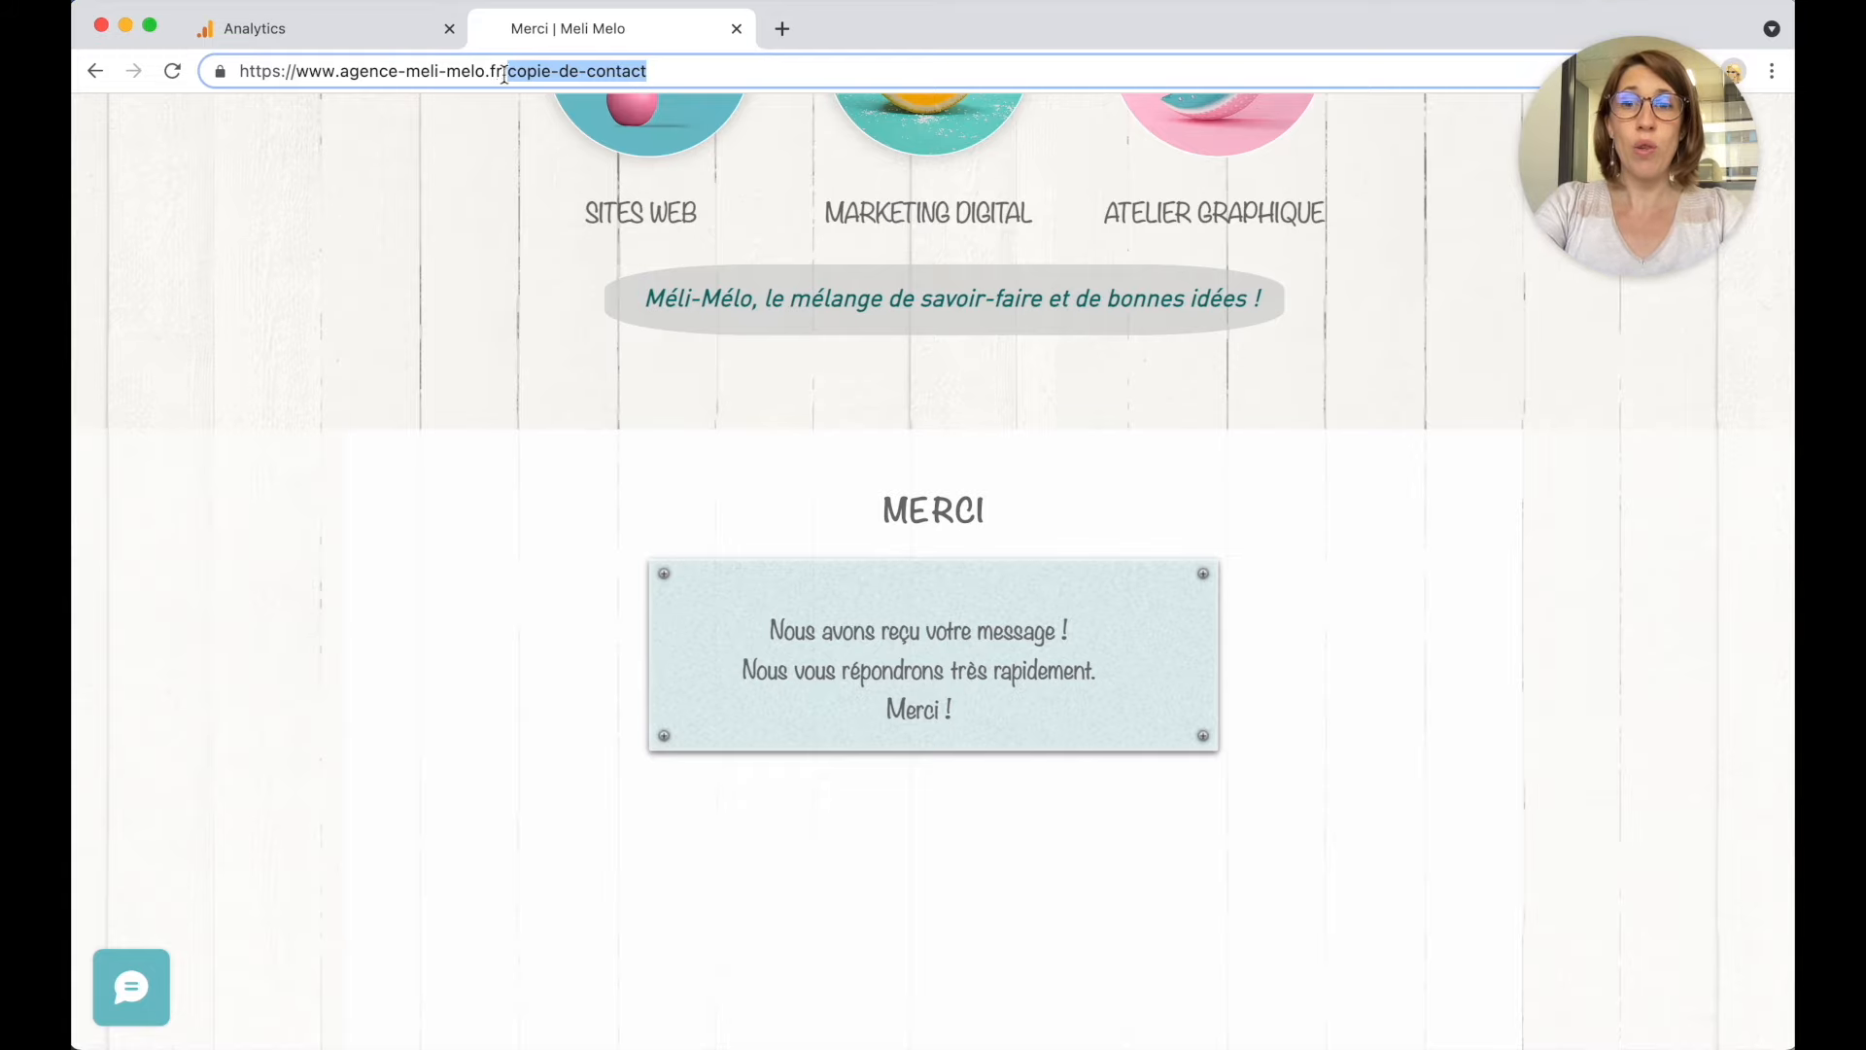
key("super+c")
left_click(355, 41)
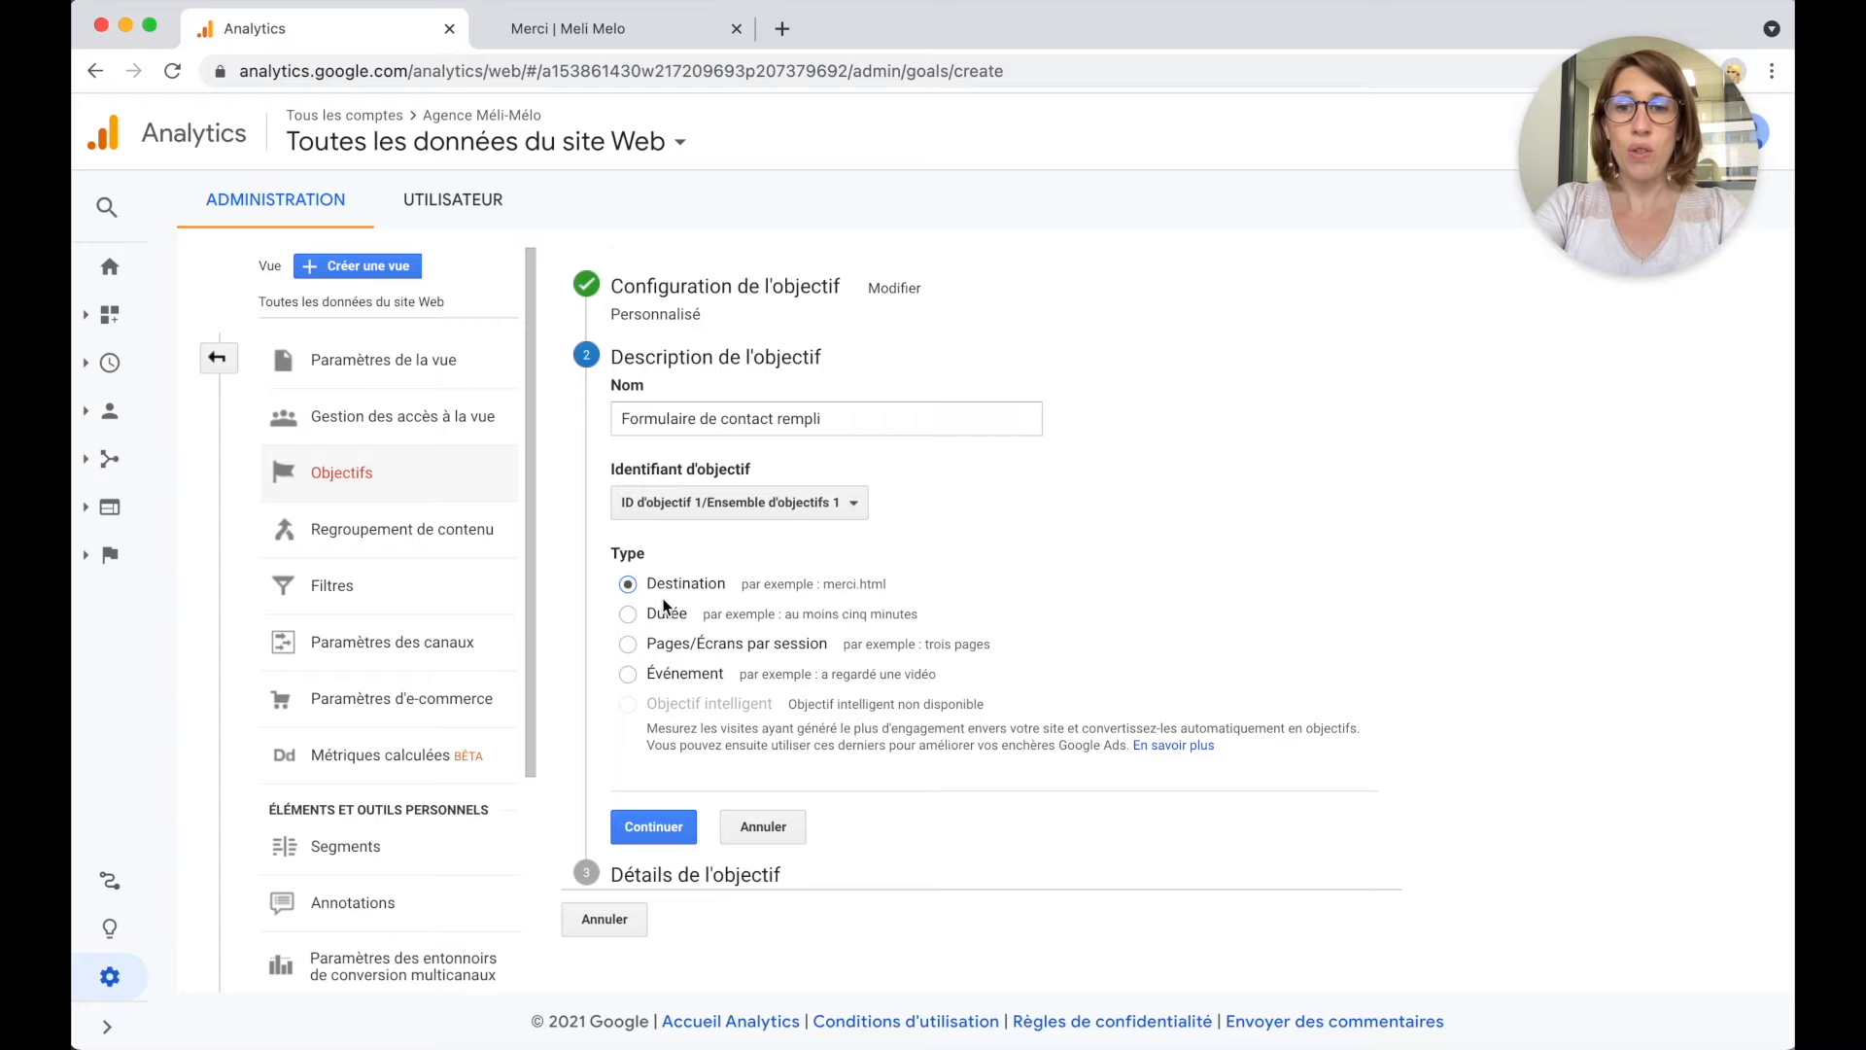
Set the goal's destination to 'copie-de-contact' as a regular expression and save the goal.
left_click(681, 826)
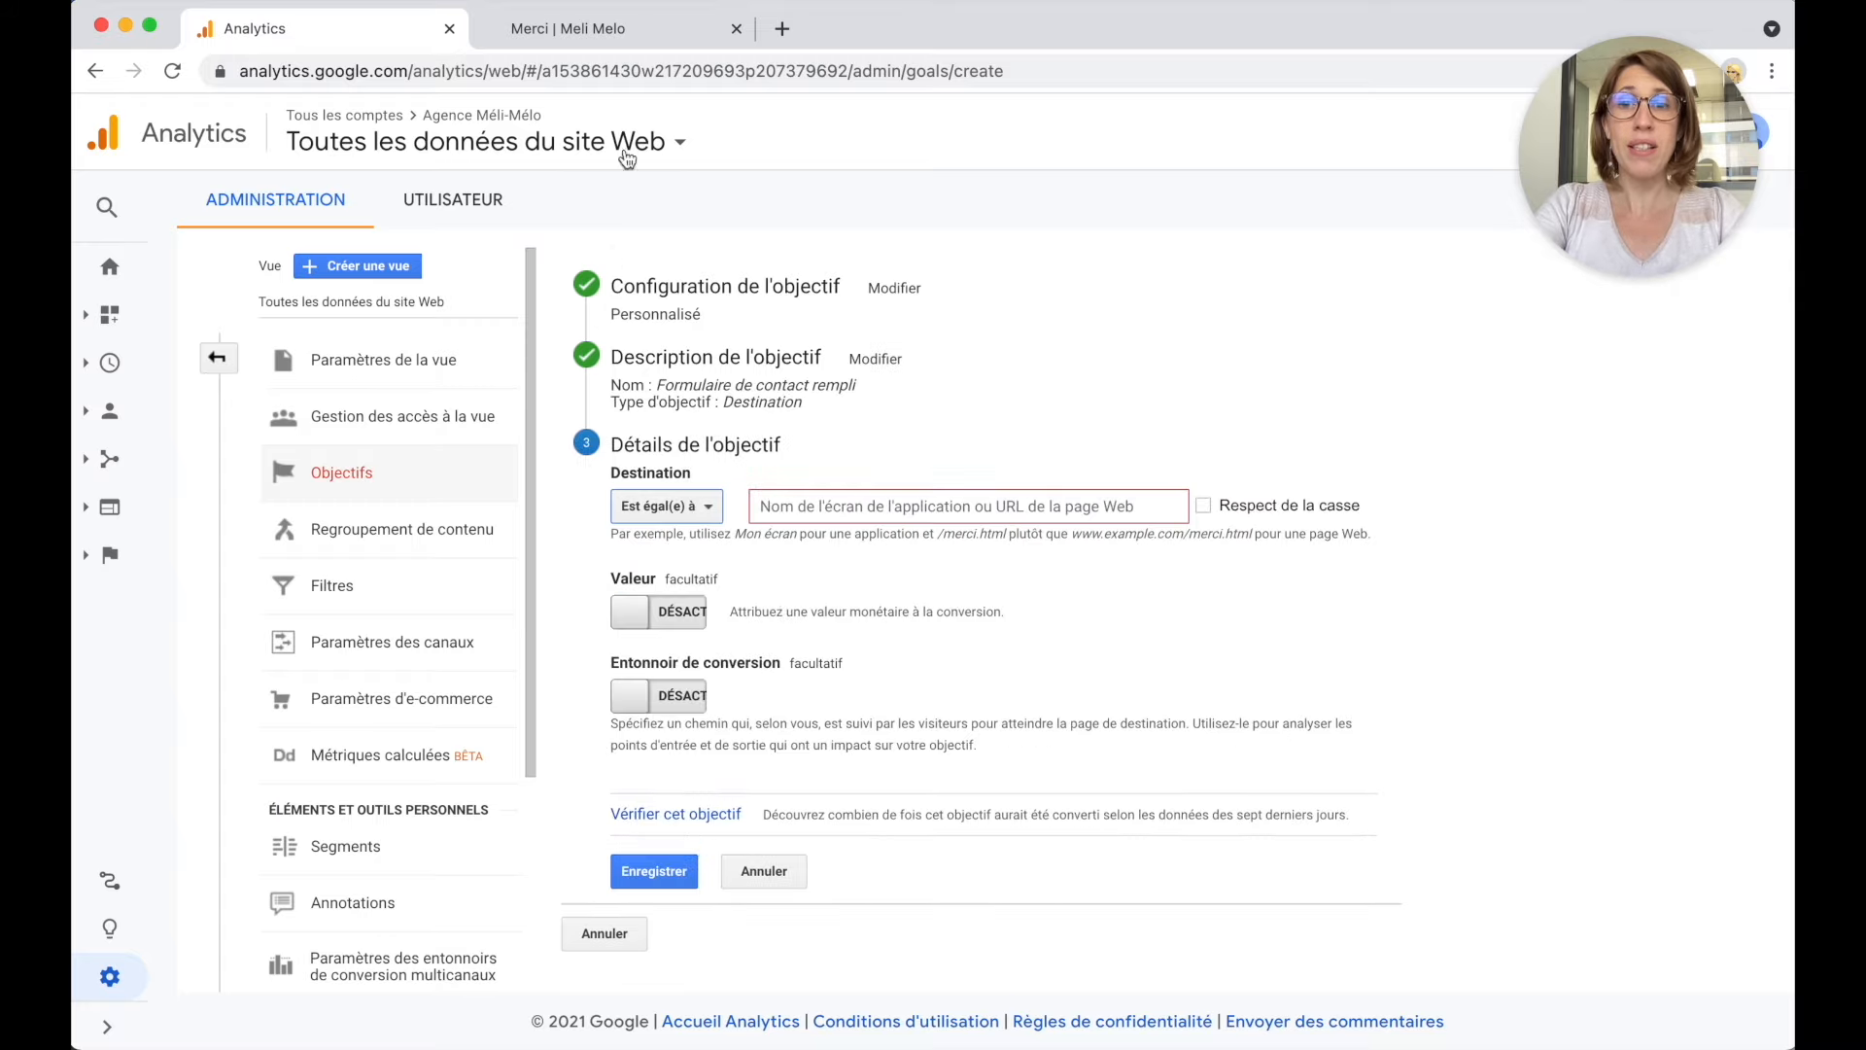
left_click(602, 39)
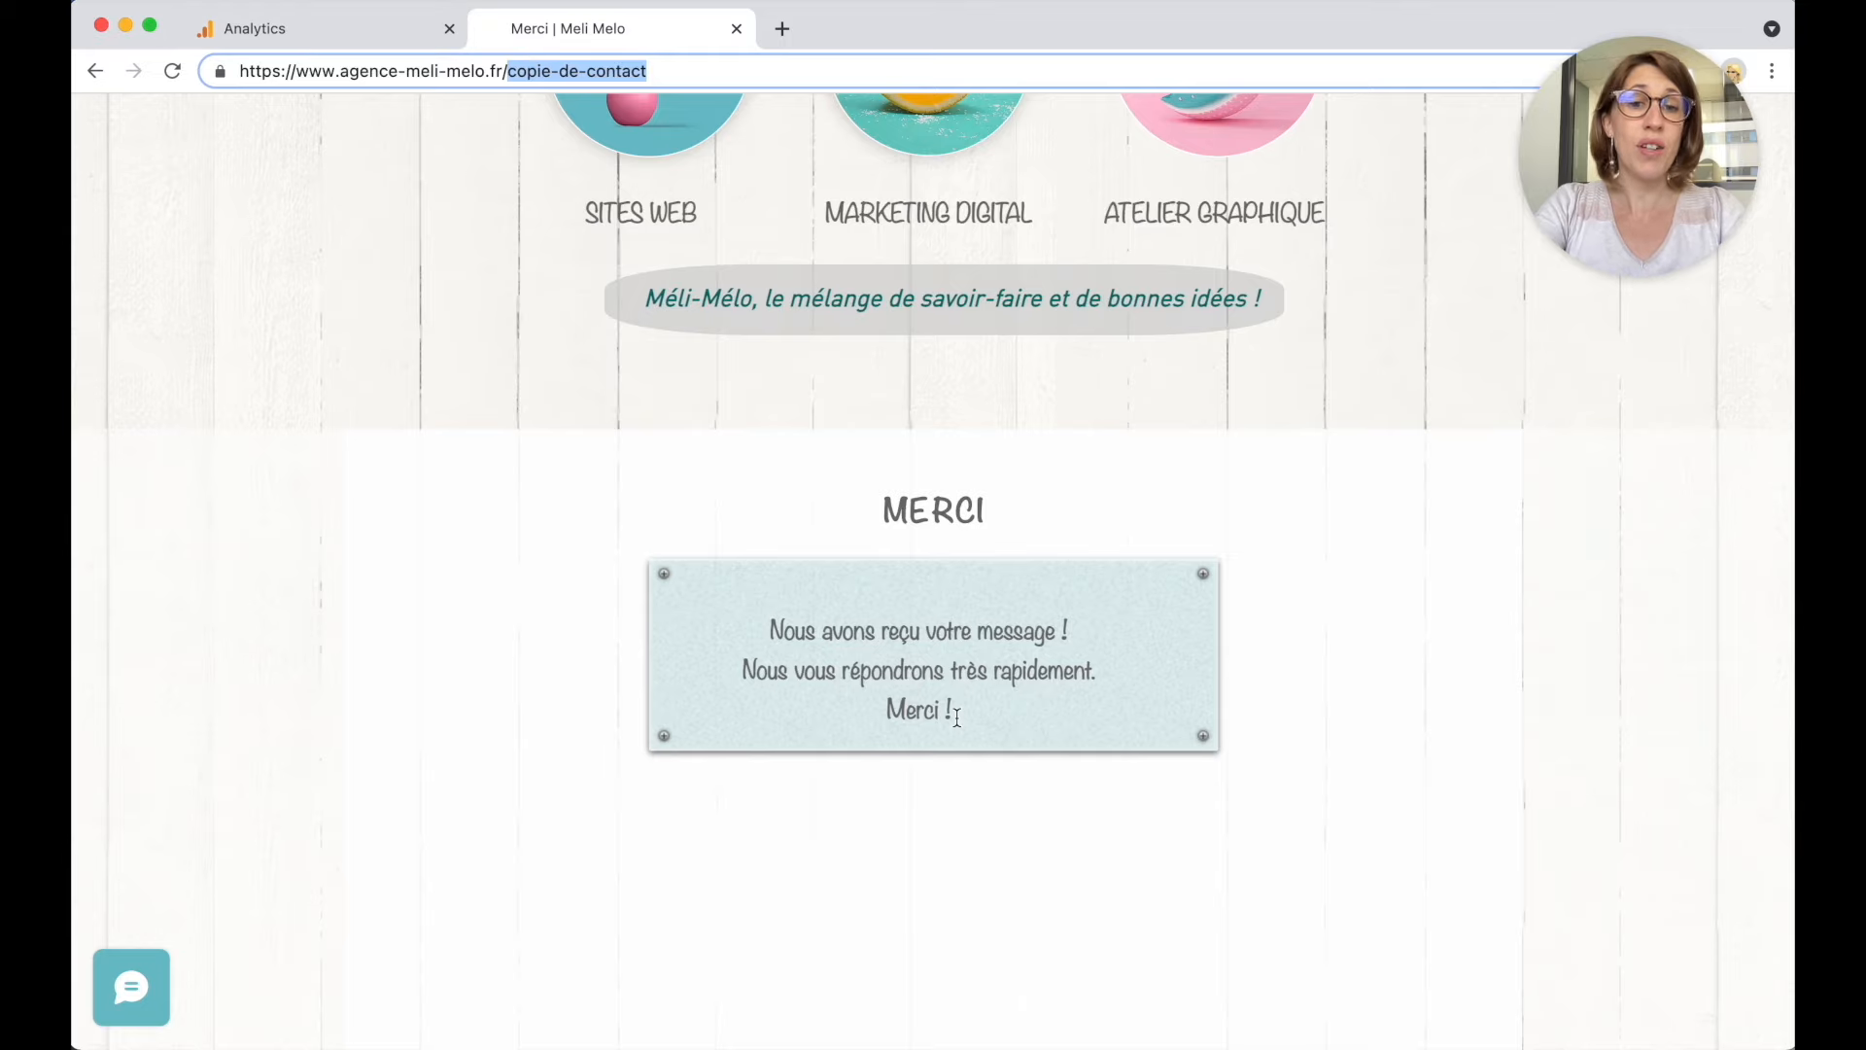
left_click(360, 39)
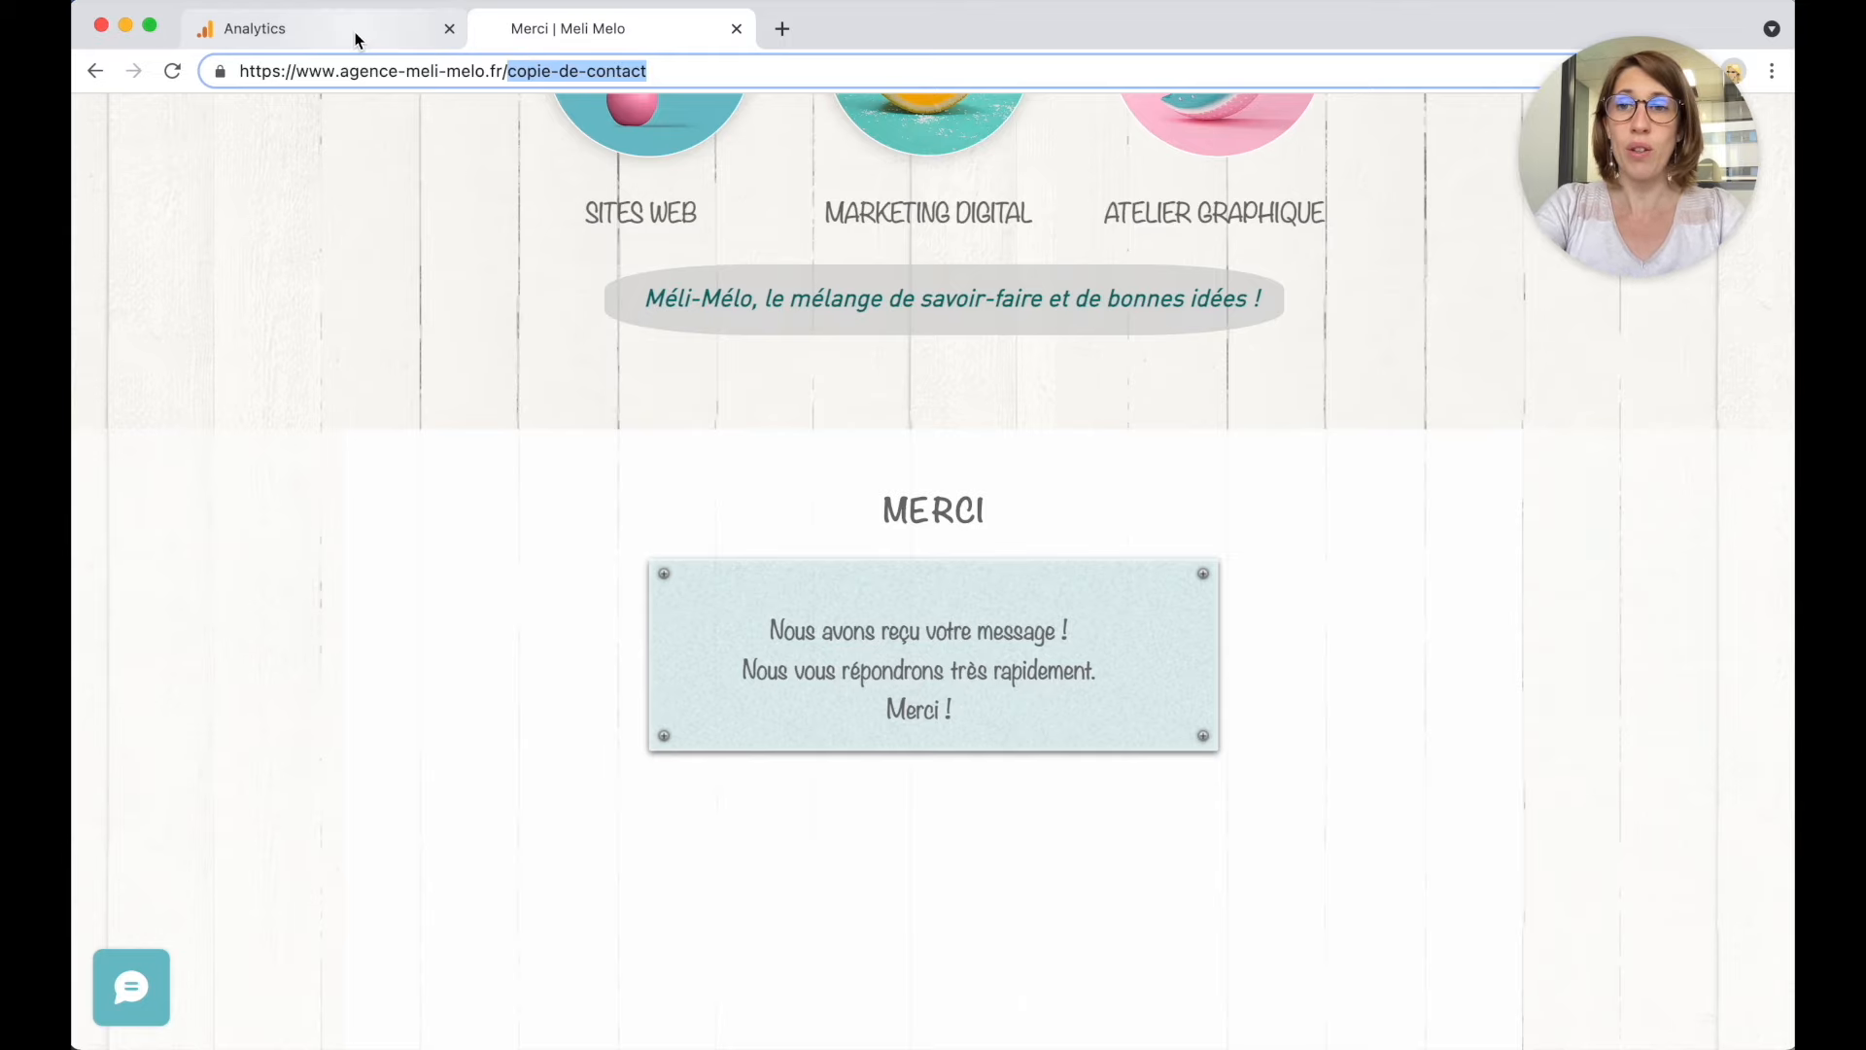
left_click(794, 504)
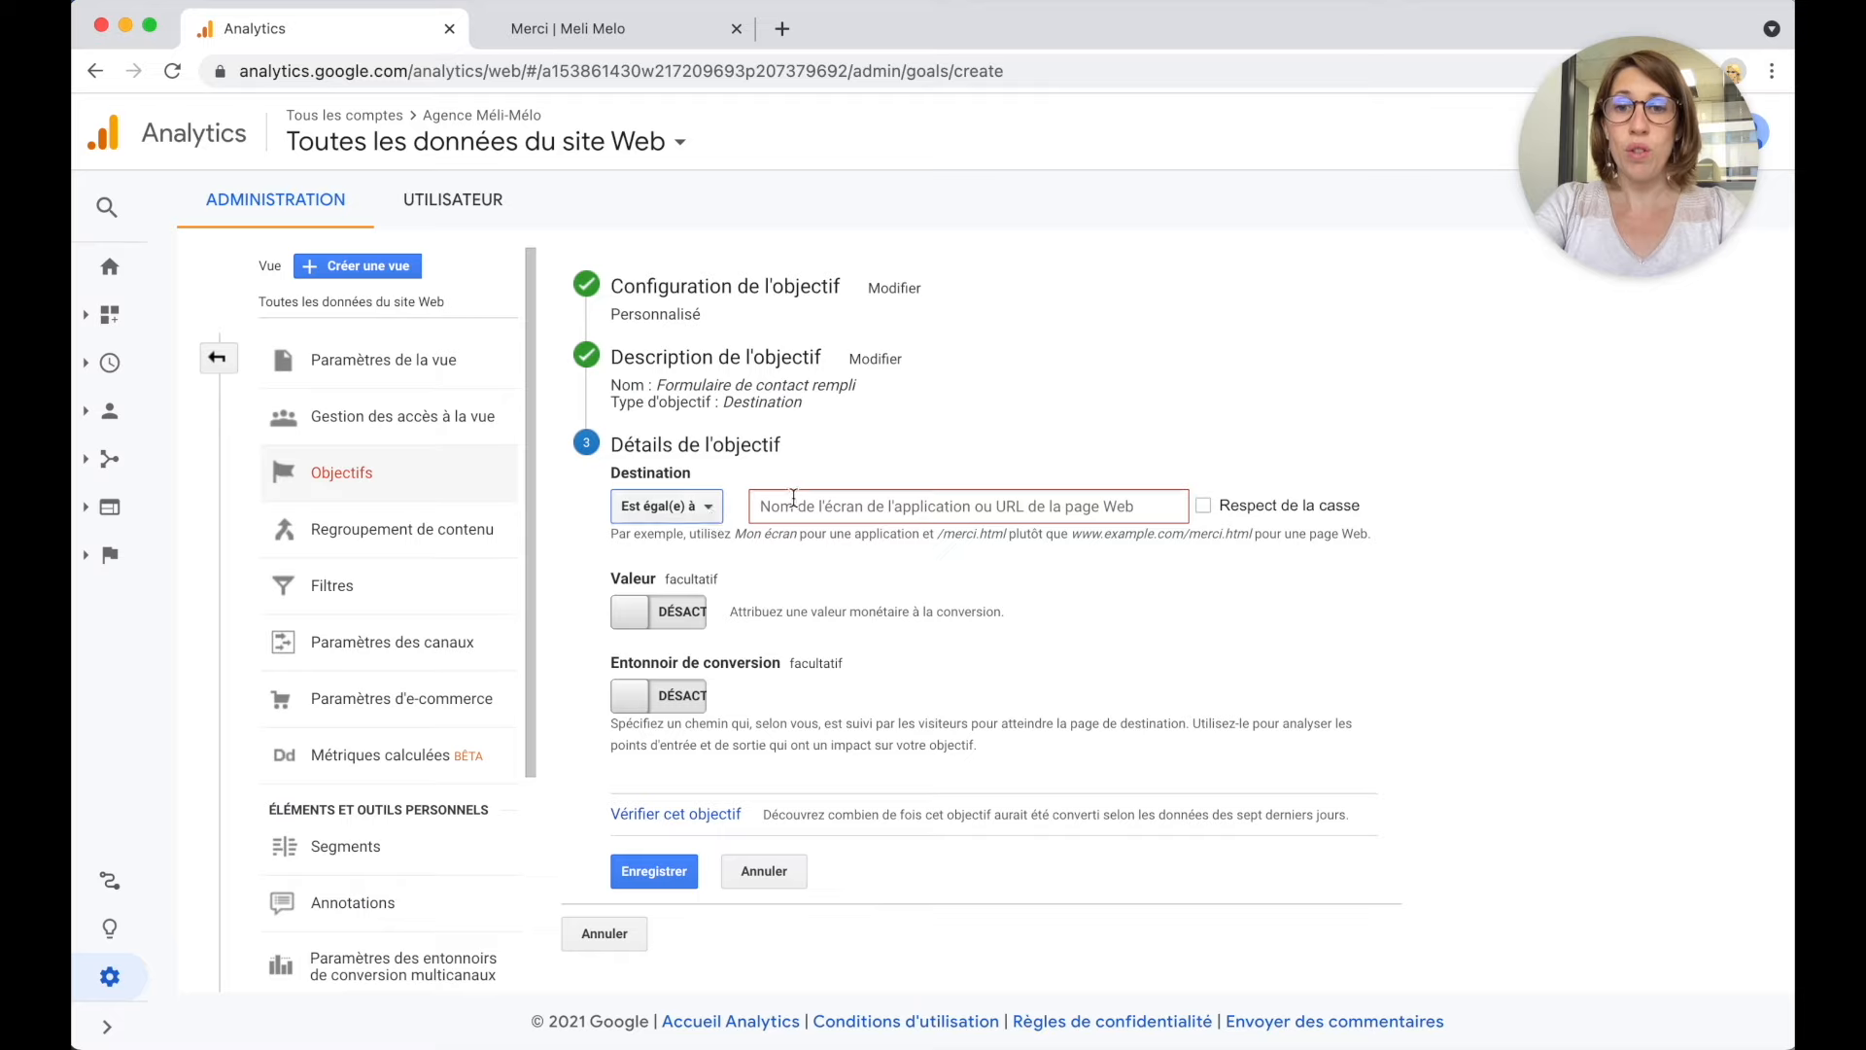
key("super+v")
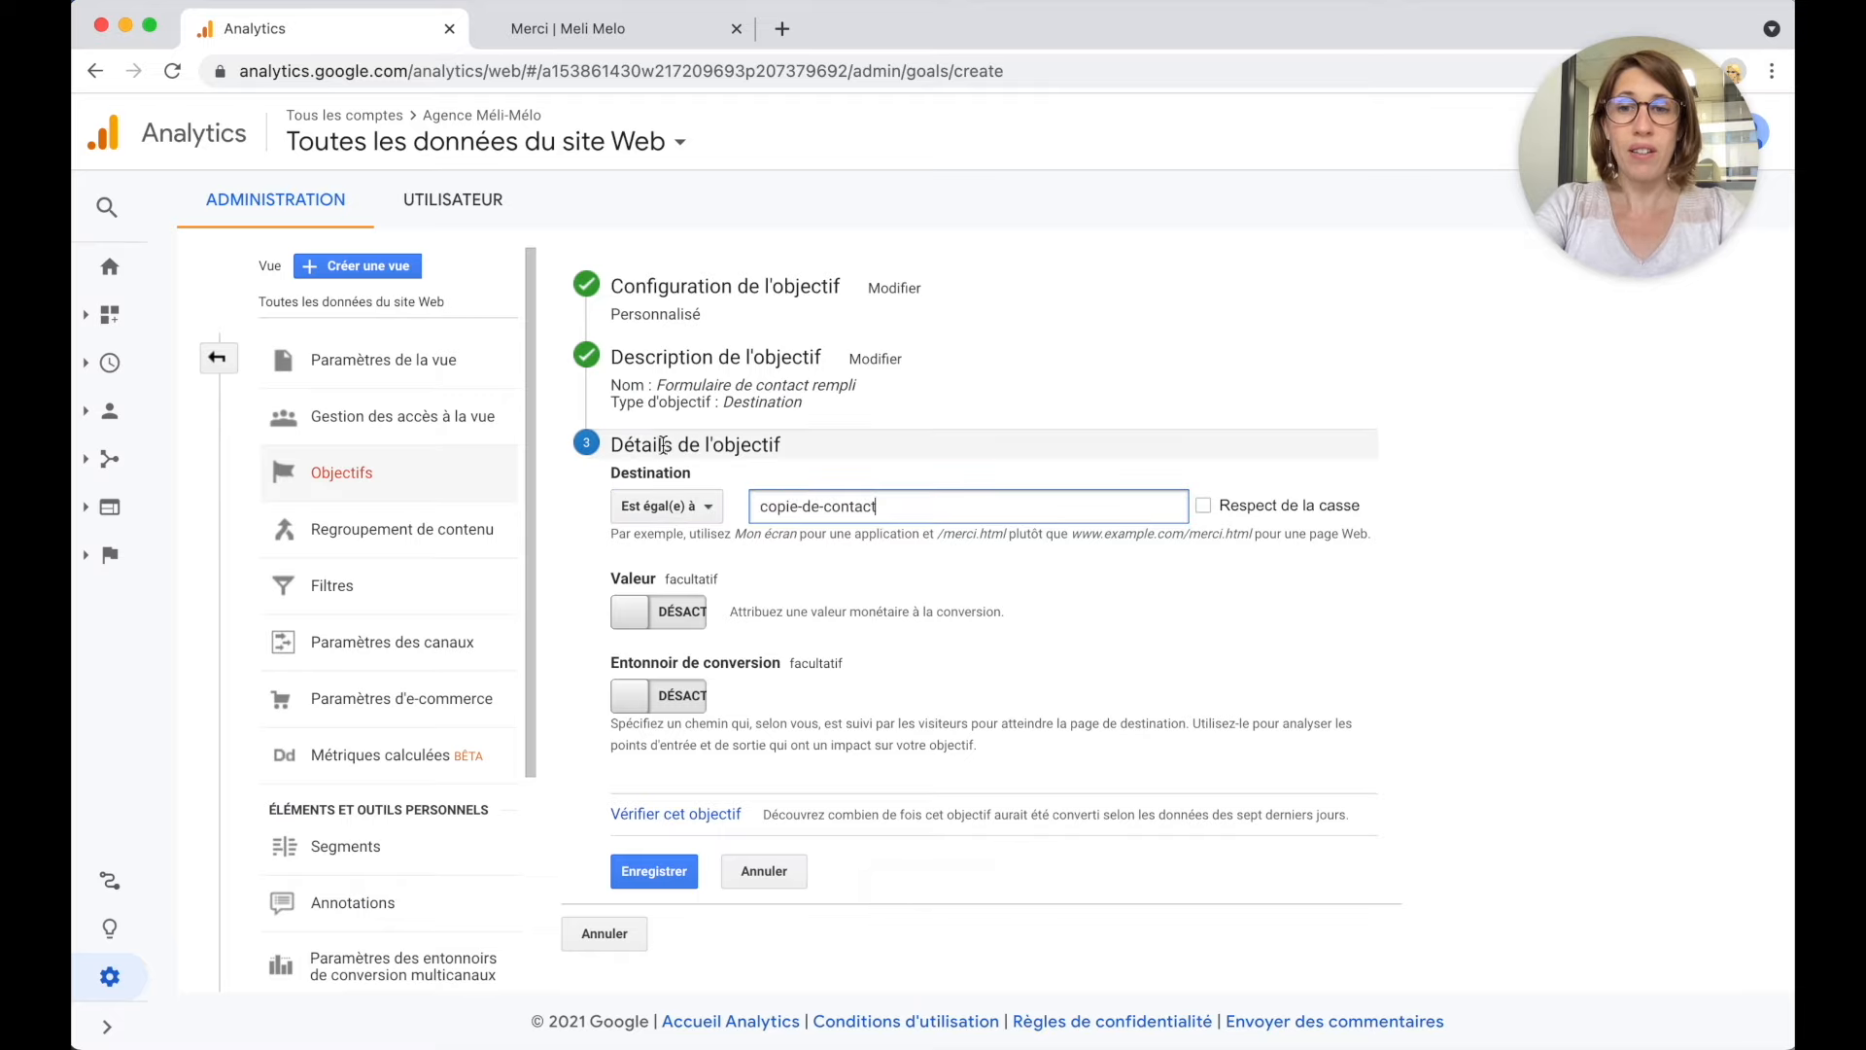
left_click(676, 510)
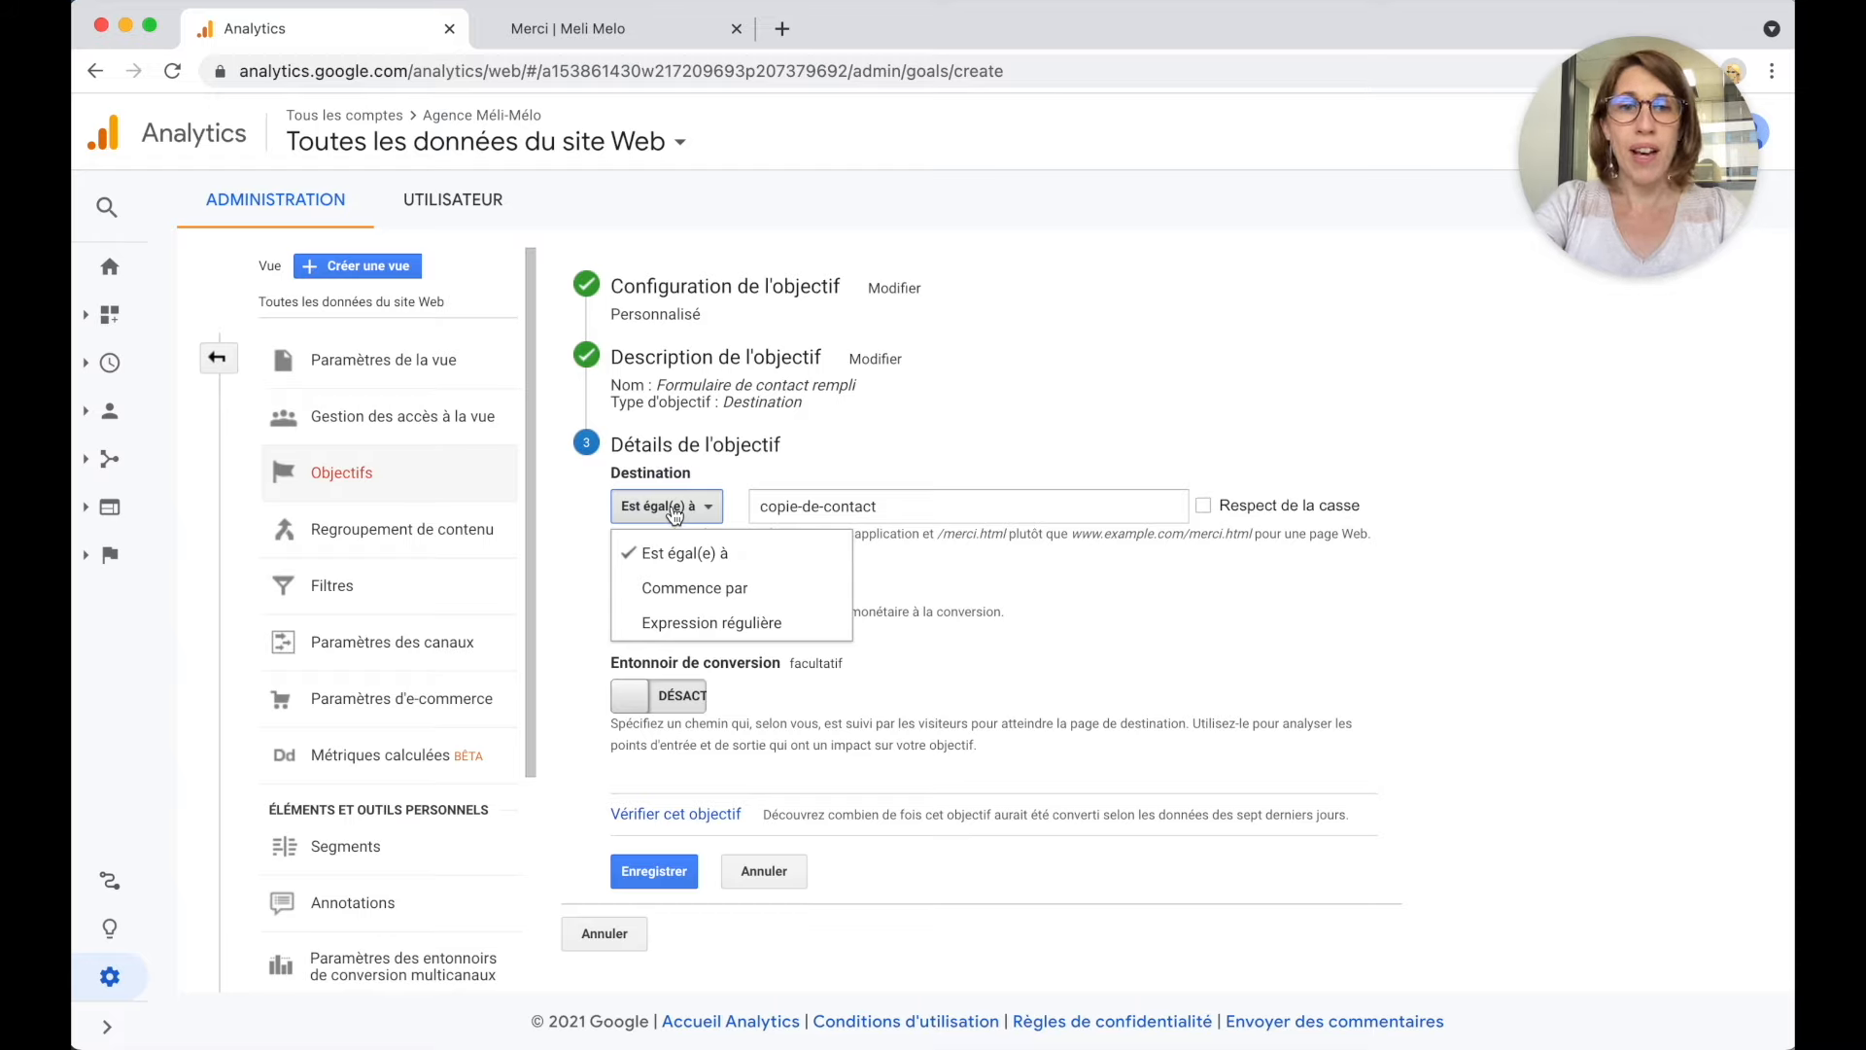
left_click(695, 629)
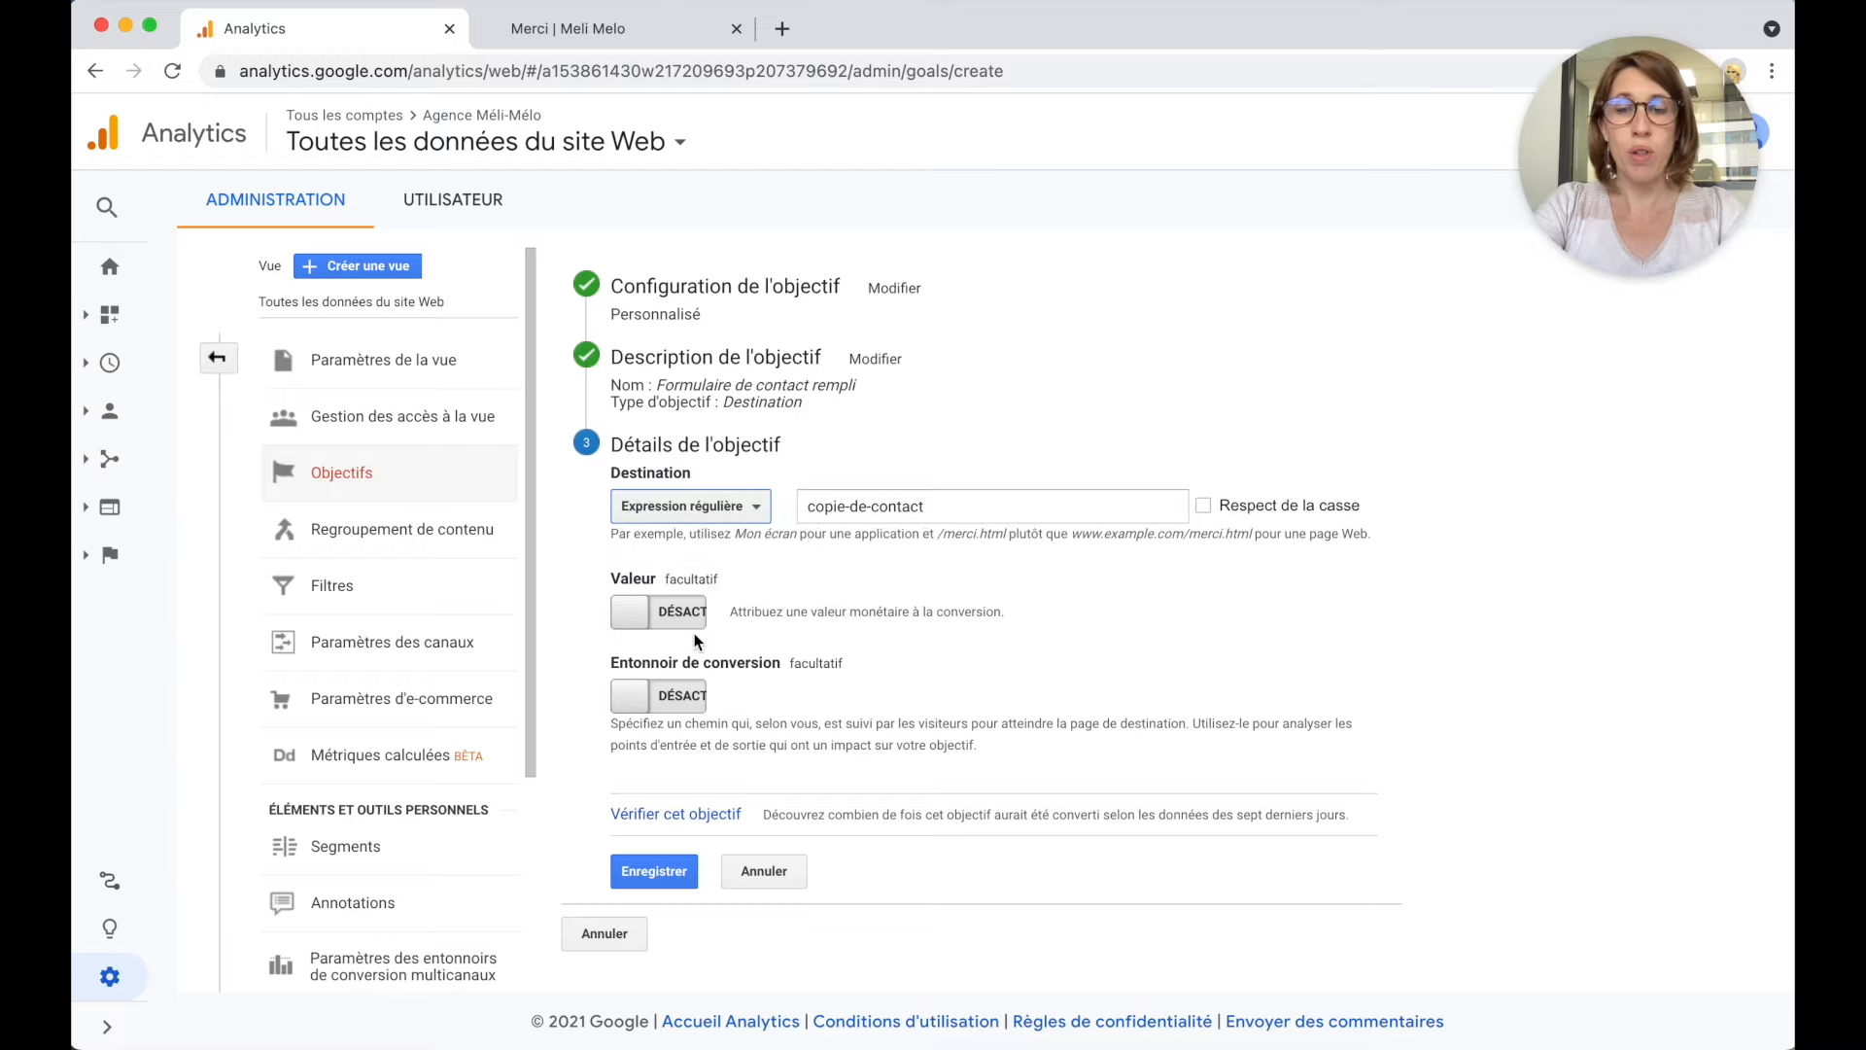
left_click(829, 507)
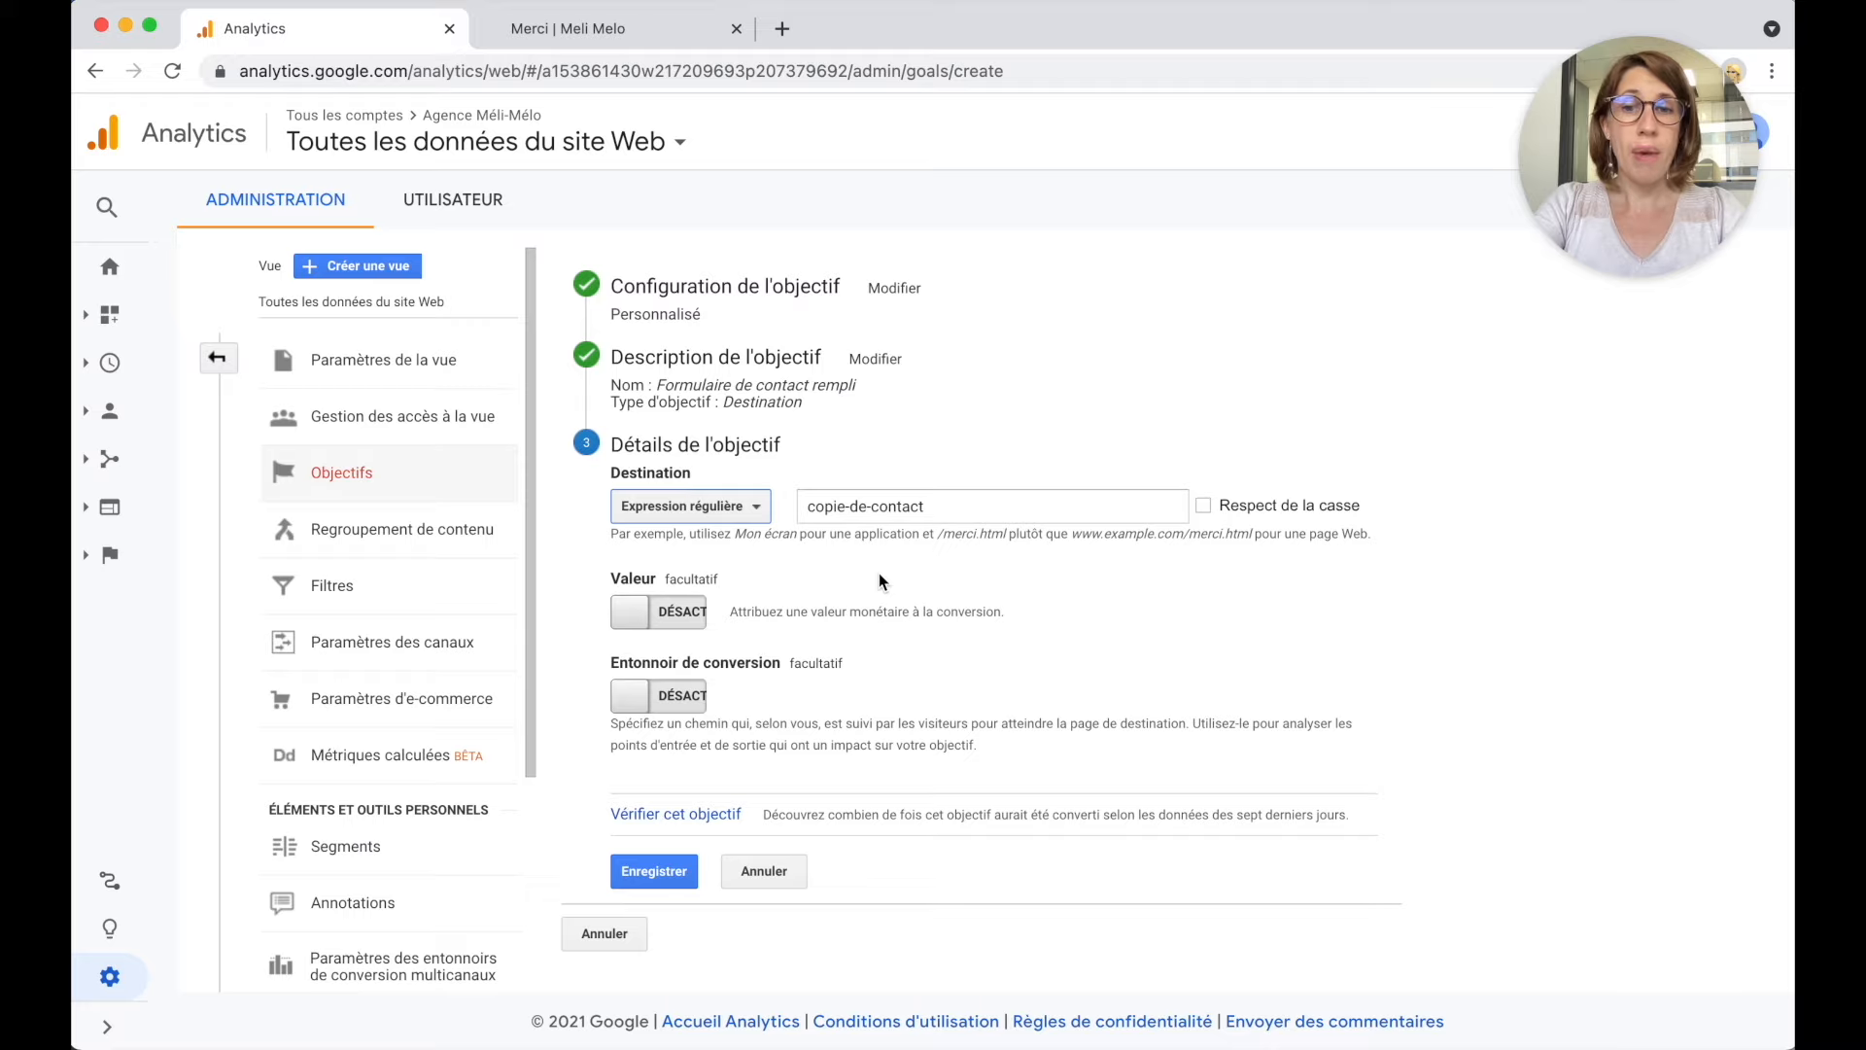
left_click(669, 871)
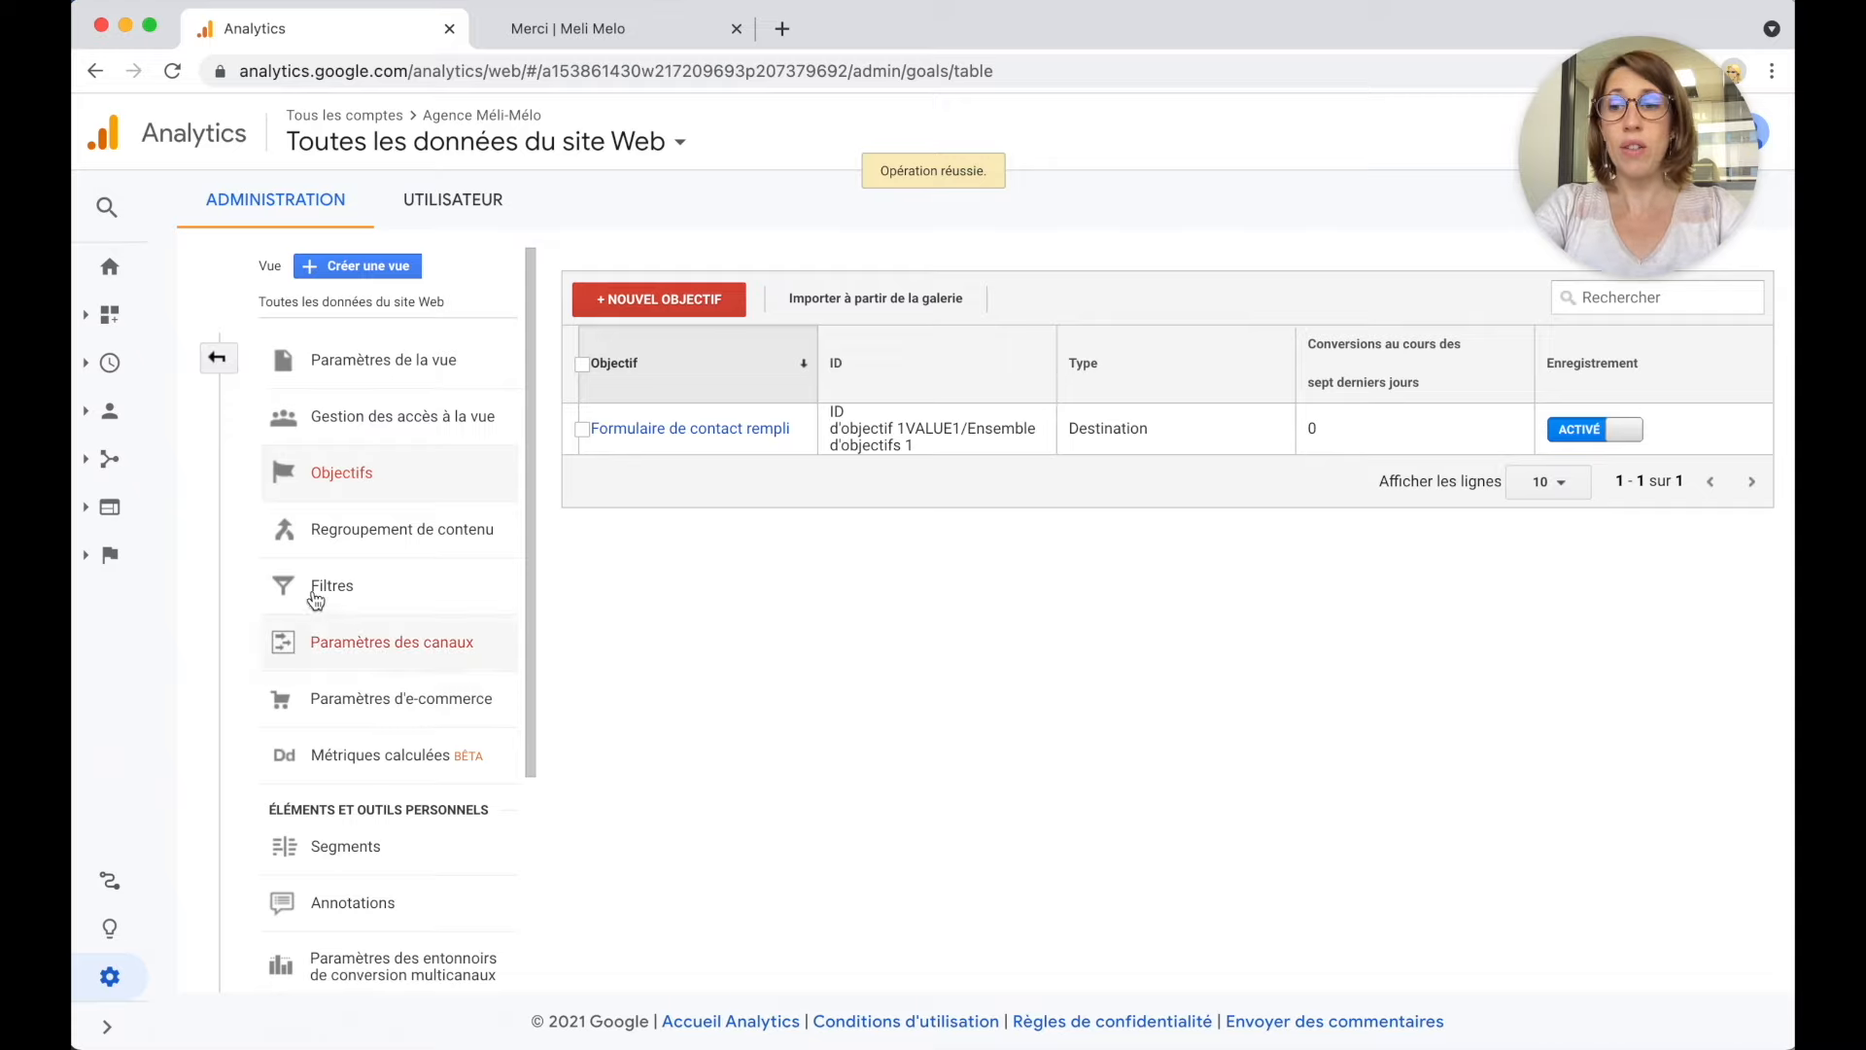
Open Acquisition > Tout le trafic > Source/Support to check the goal's 0 completions.
left_click(102, 460)
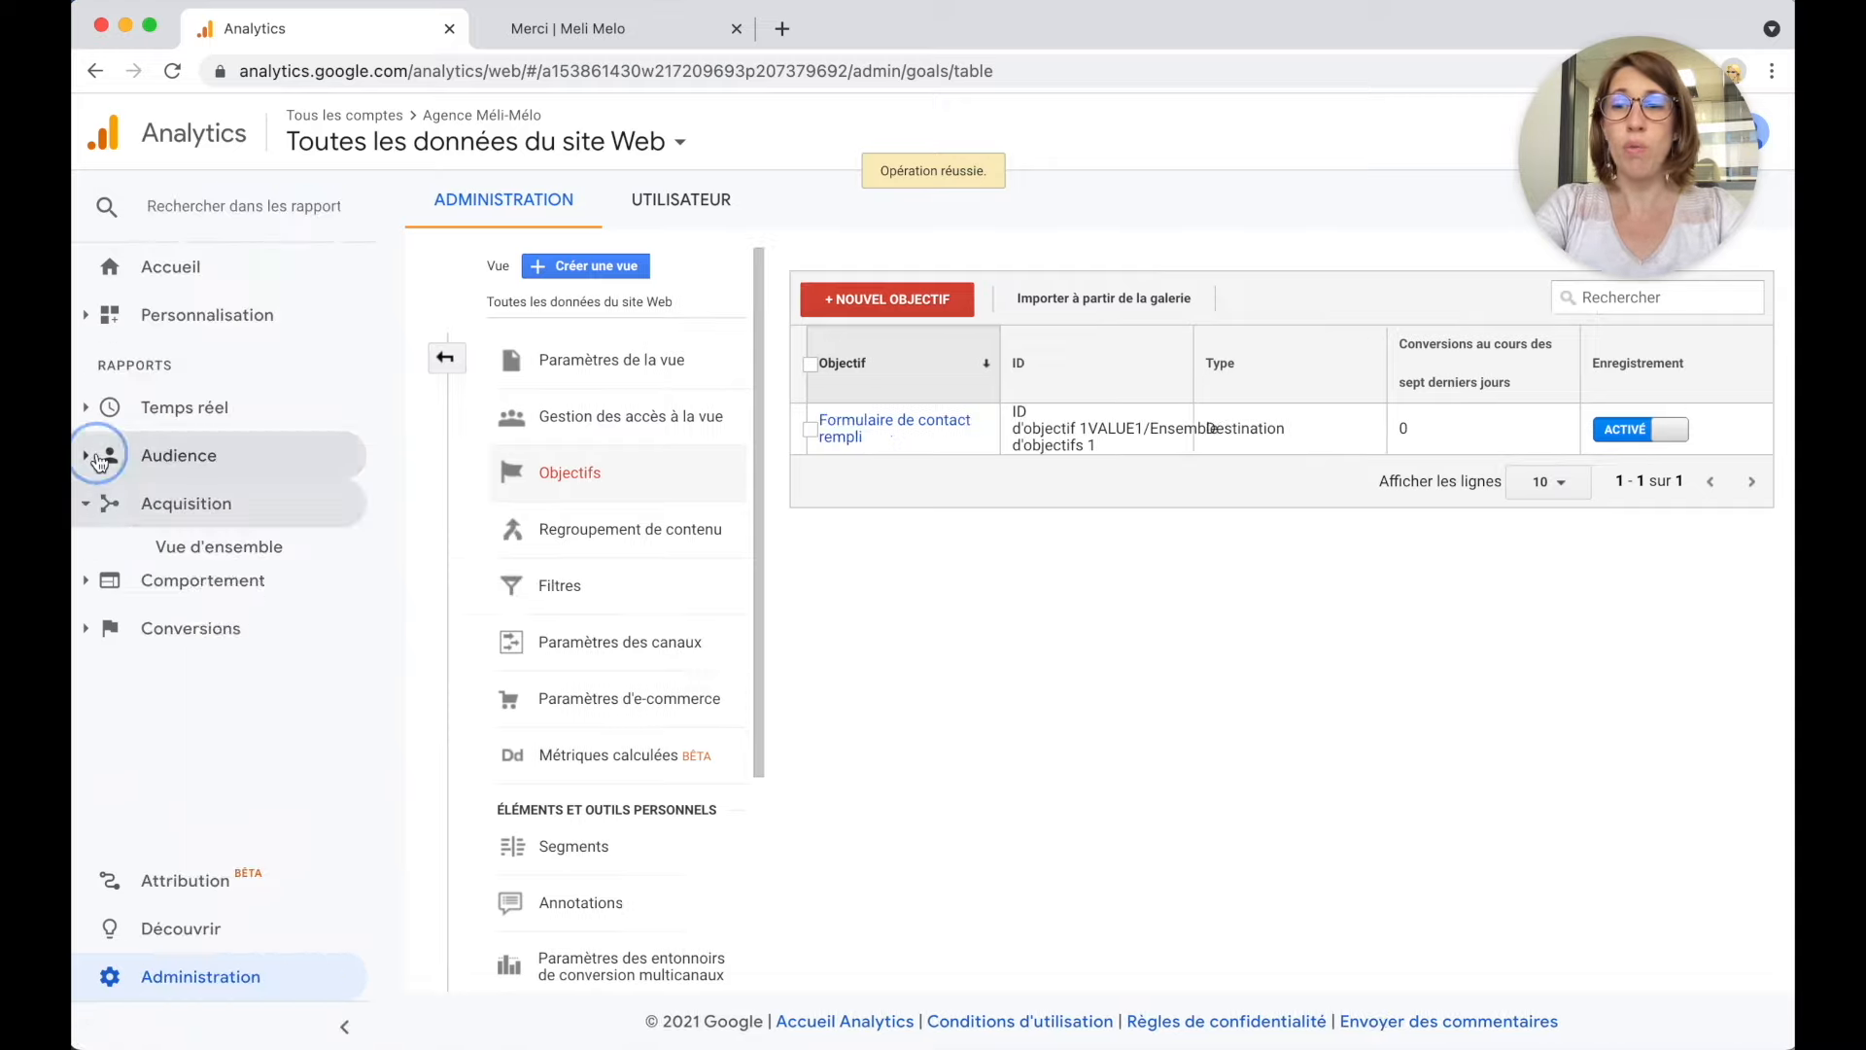
left_click(165, 589)
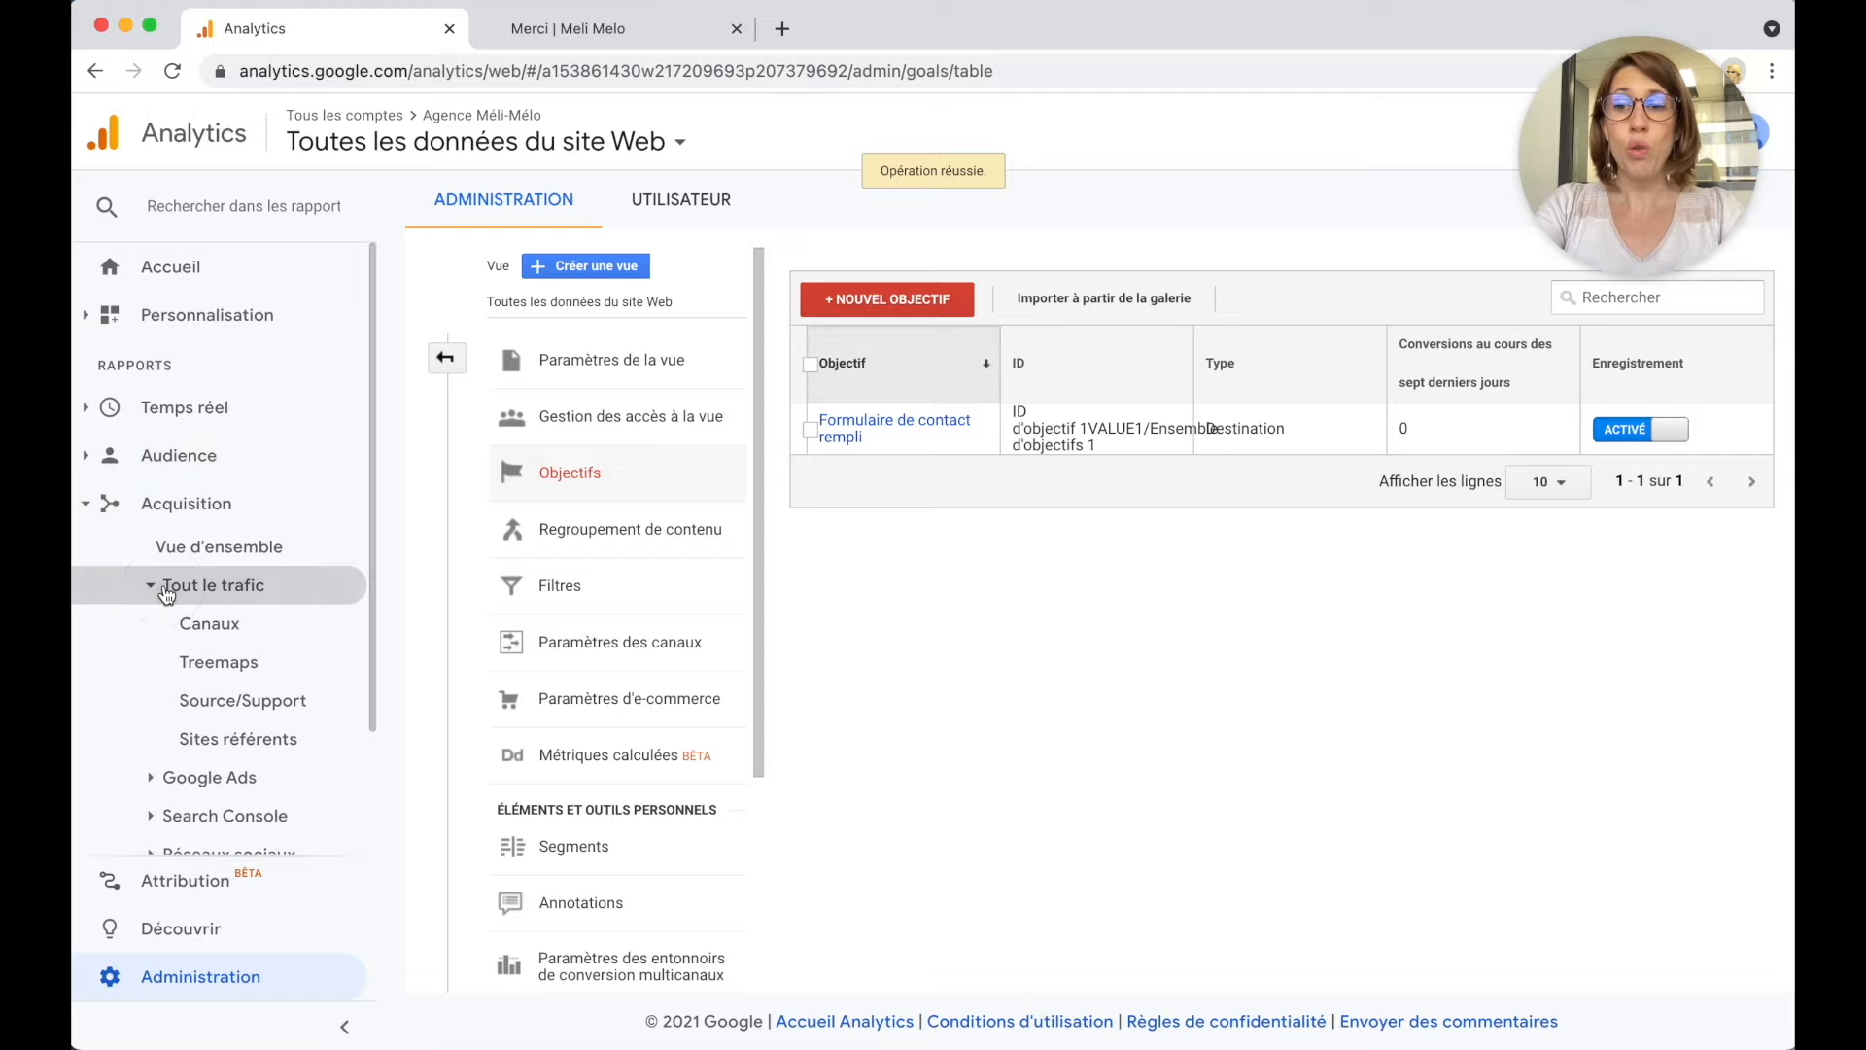
left_click(225, 702)
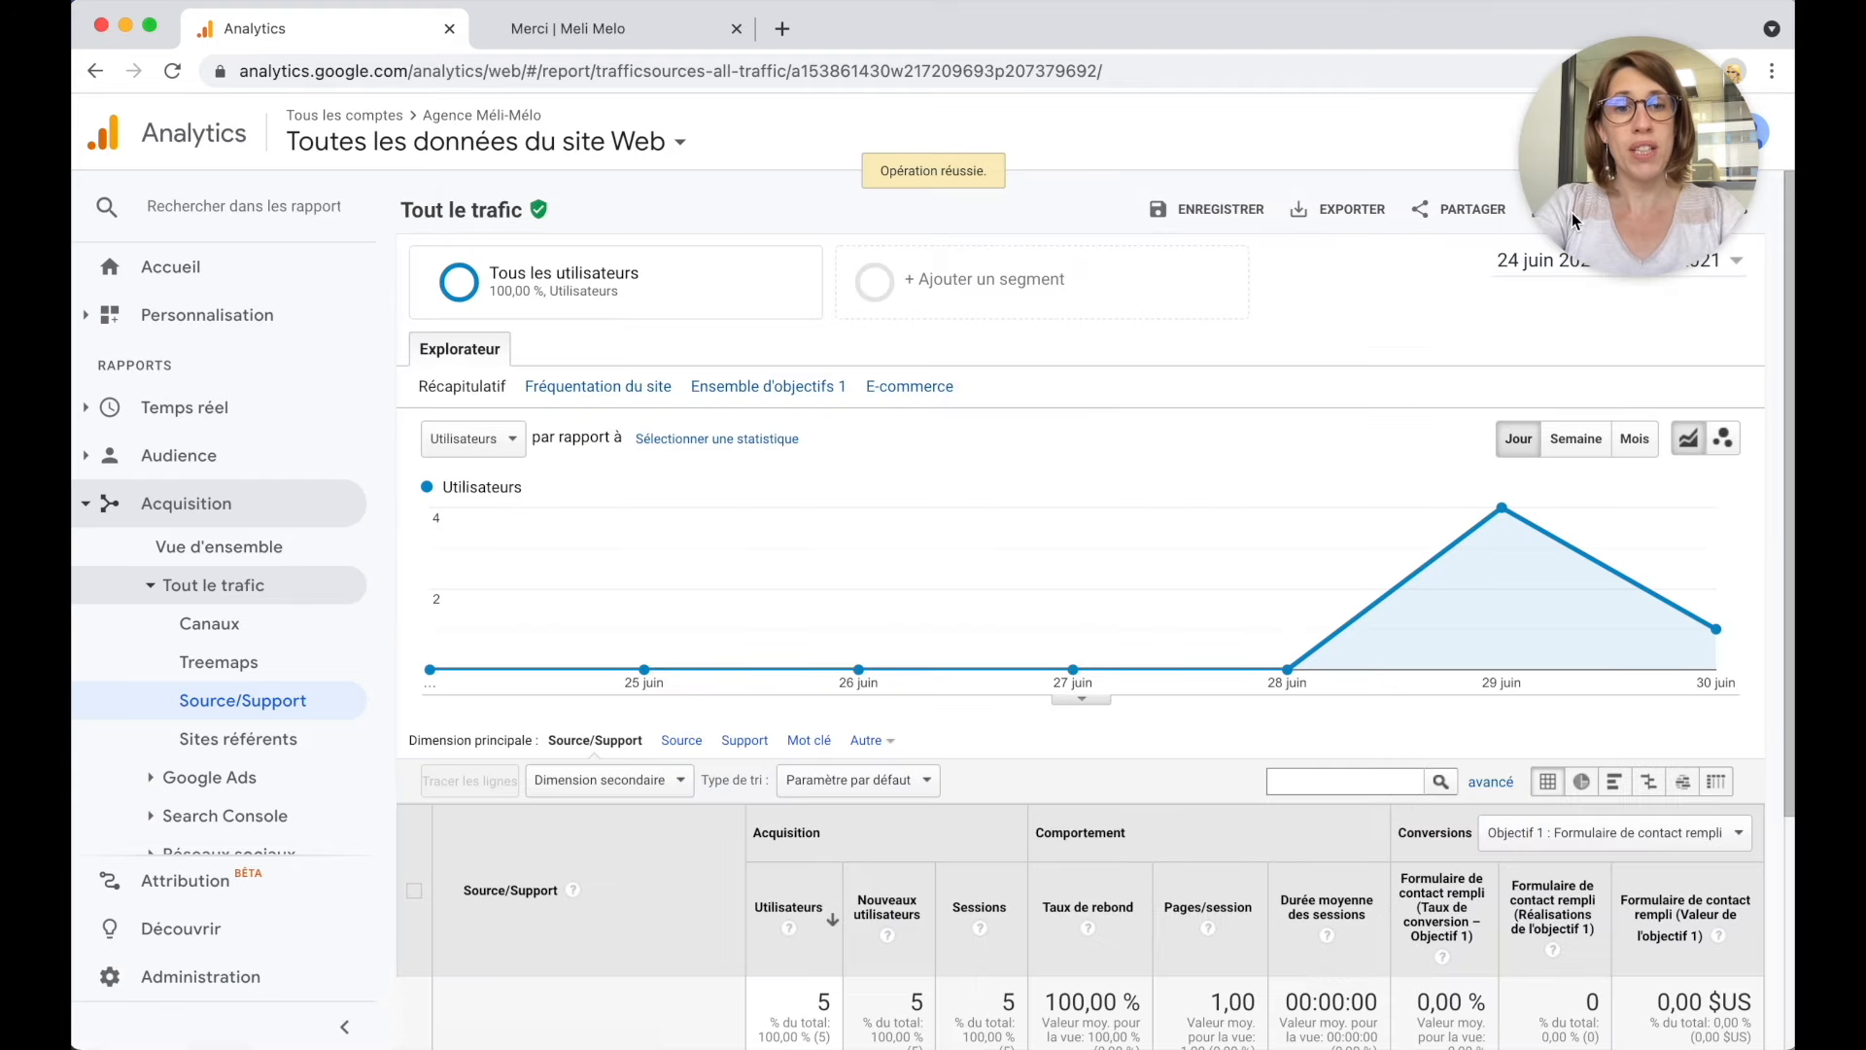
left_click_drag(1633, 169, 1326, 162)
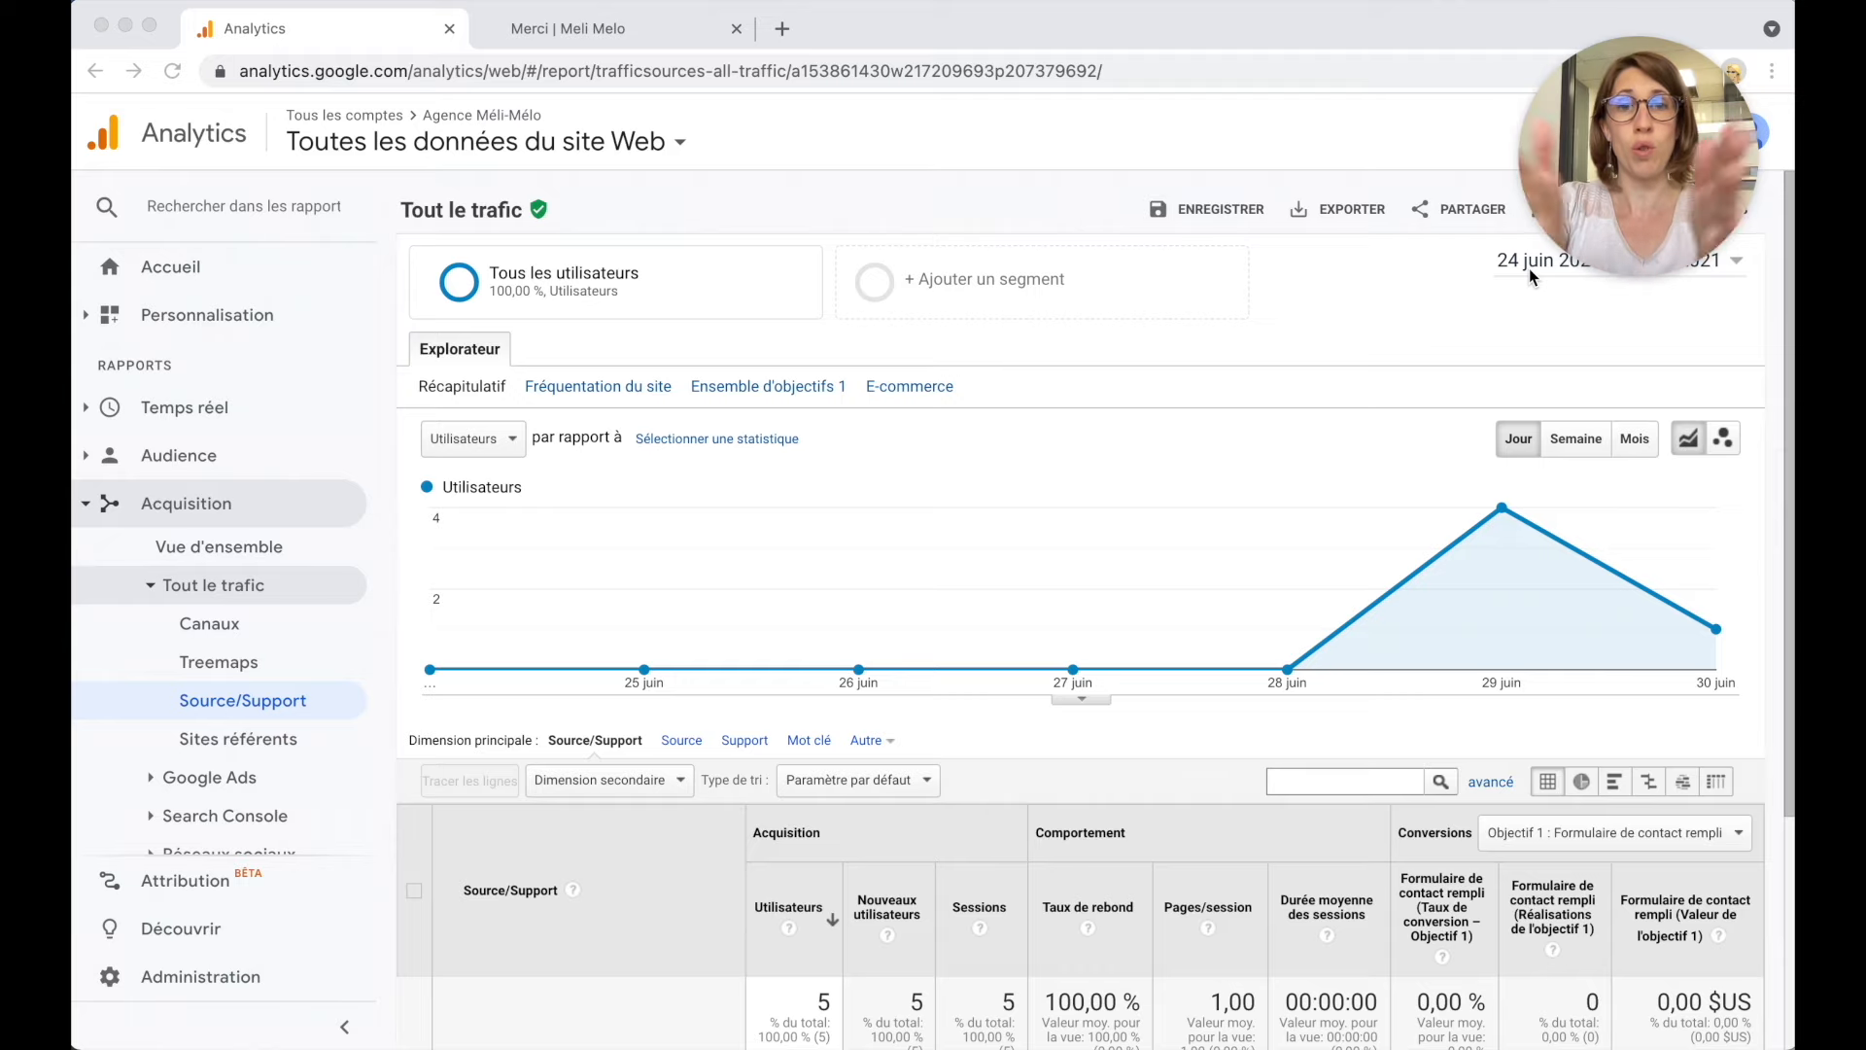
scroll(1342, 582, "down", 3)
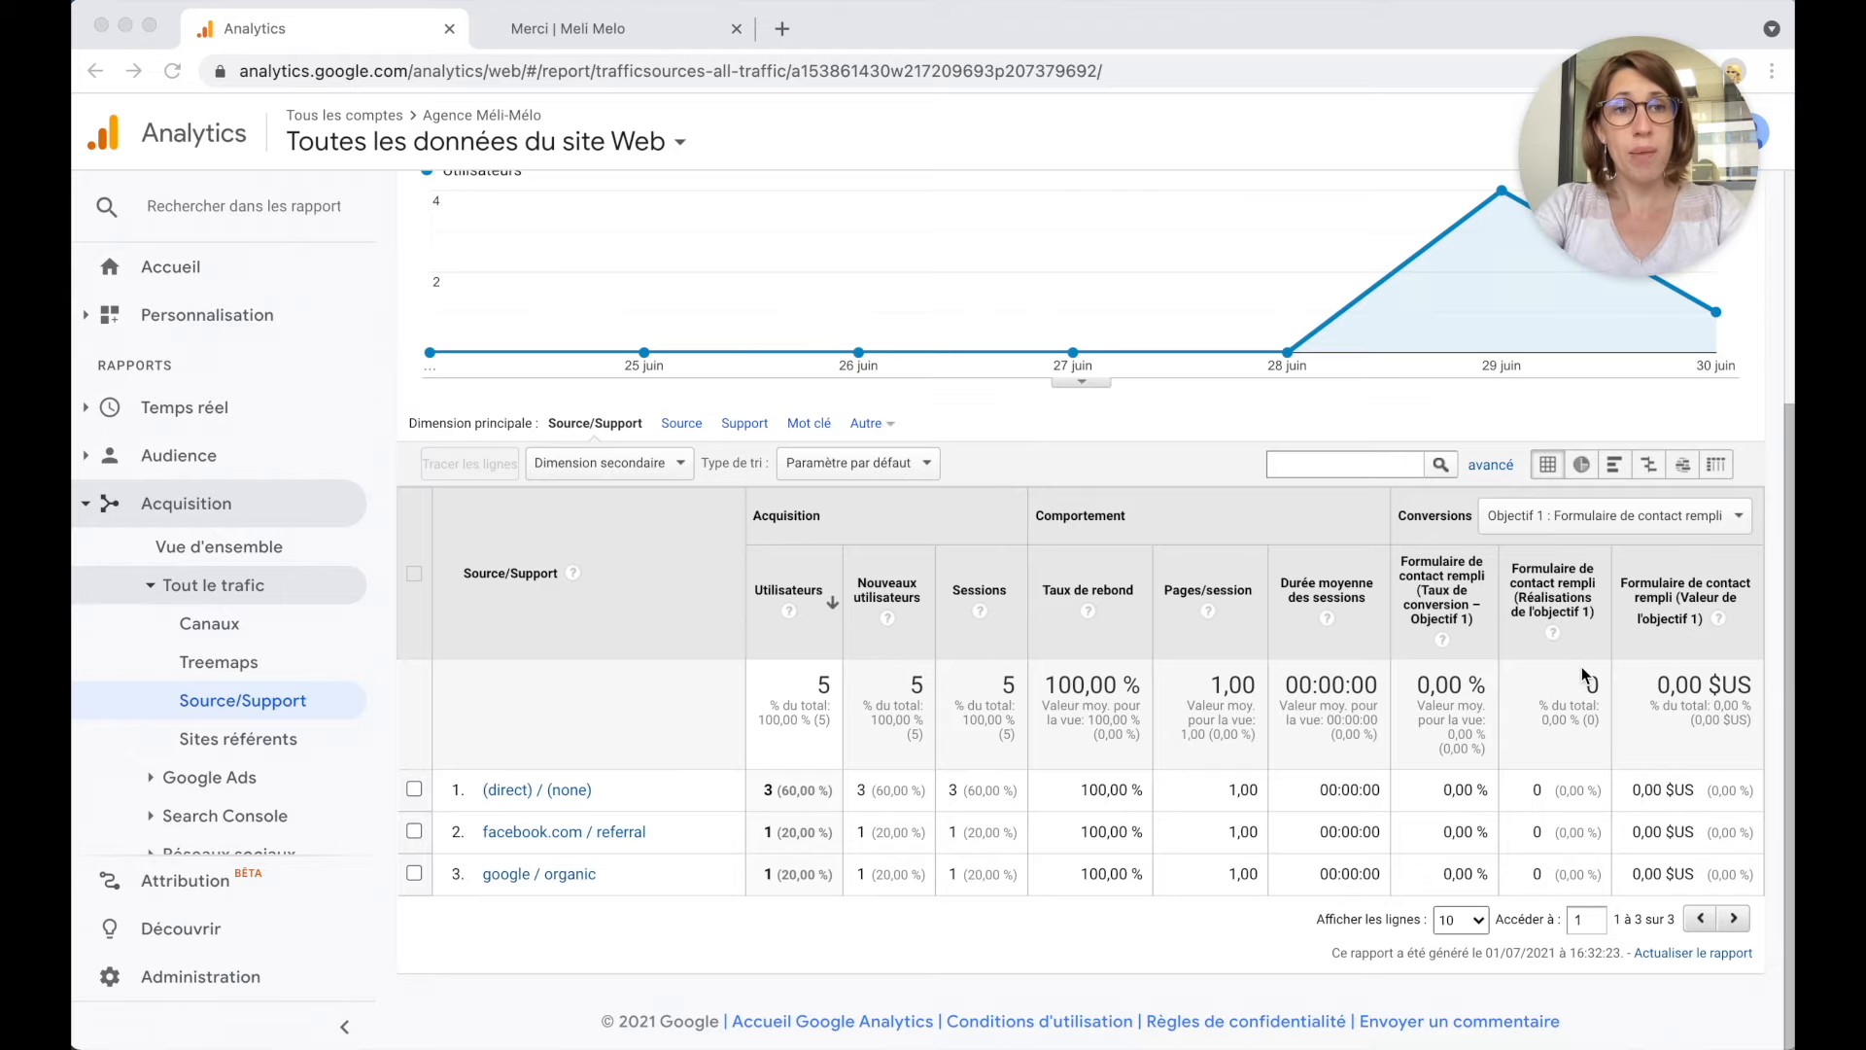
scroll(1582, 667, "up", 3)
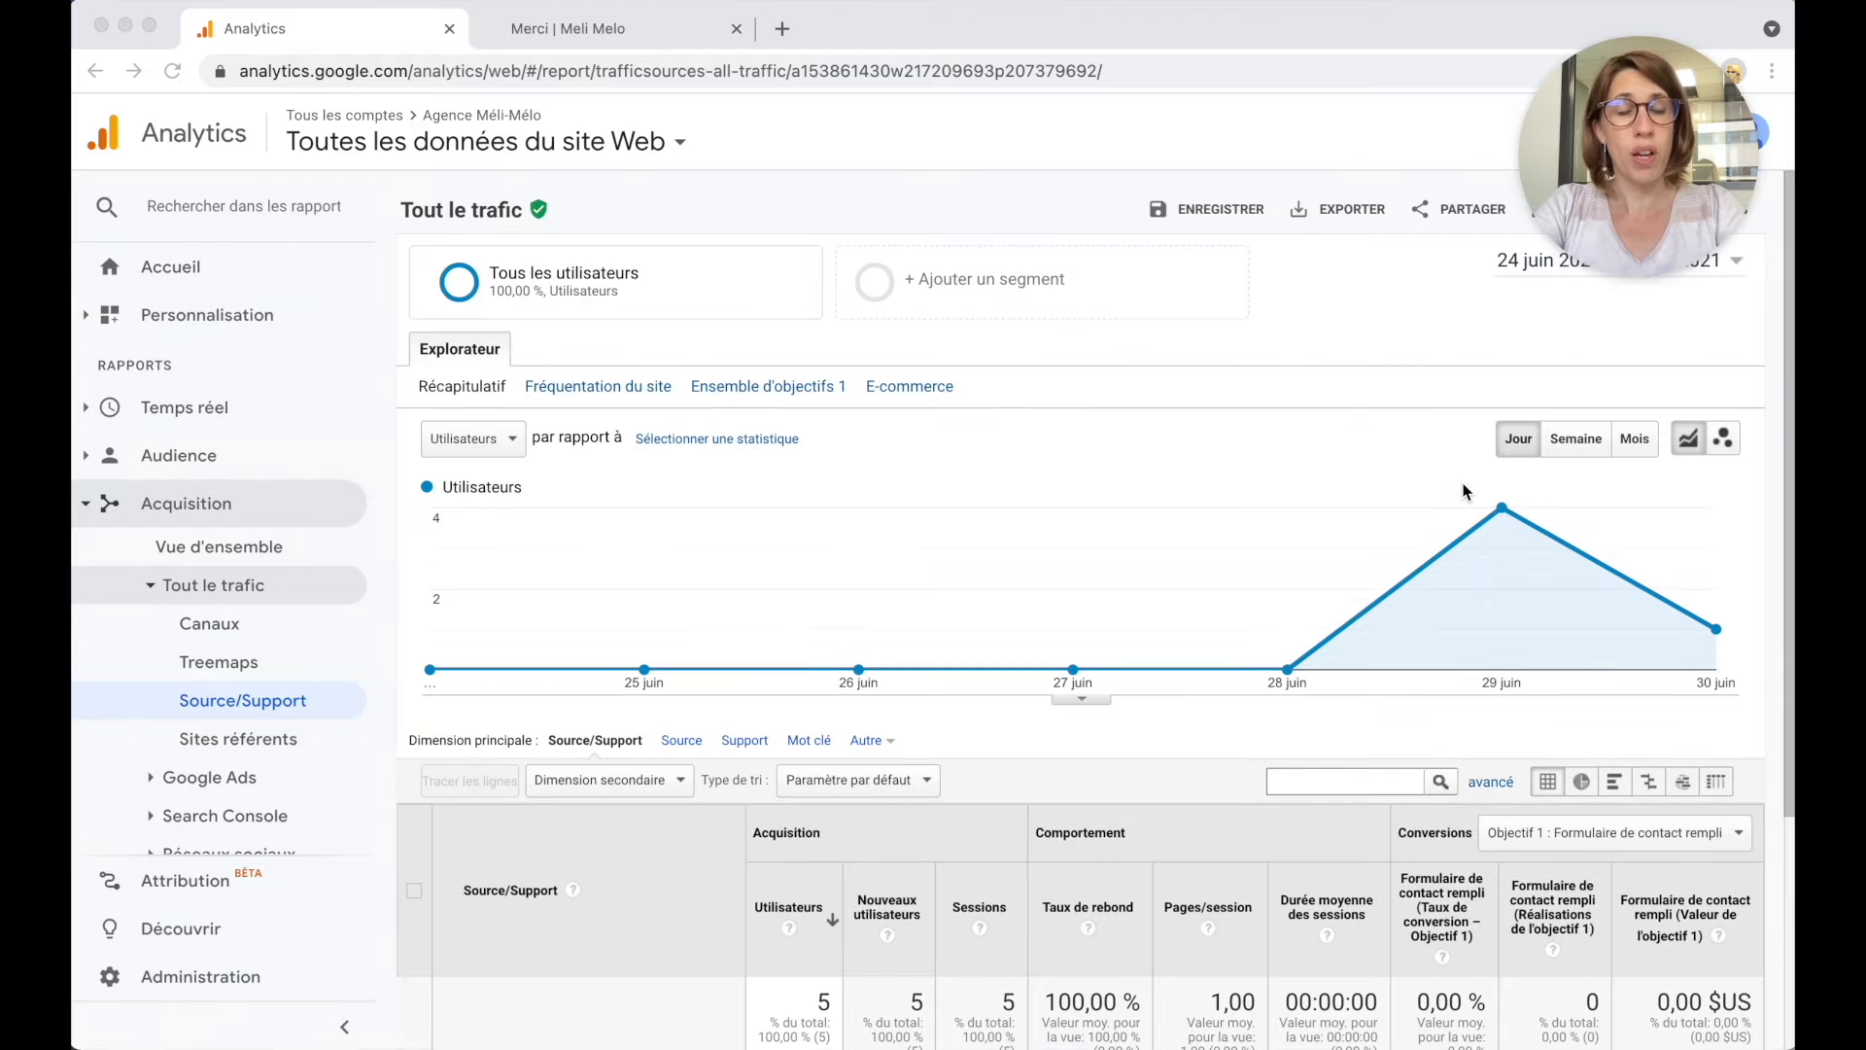
scroll(1451, 678, "down", 3)
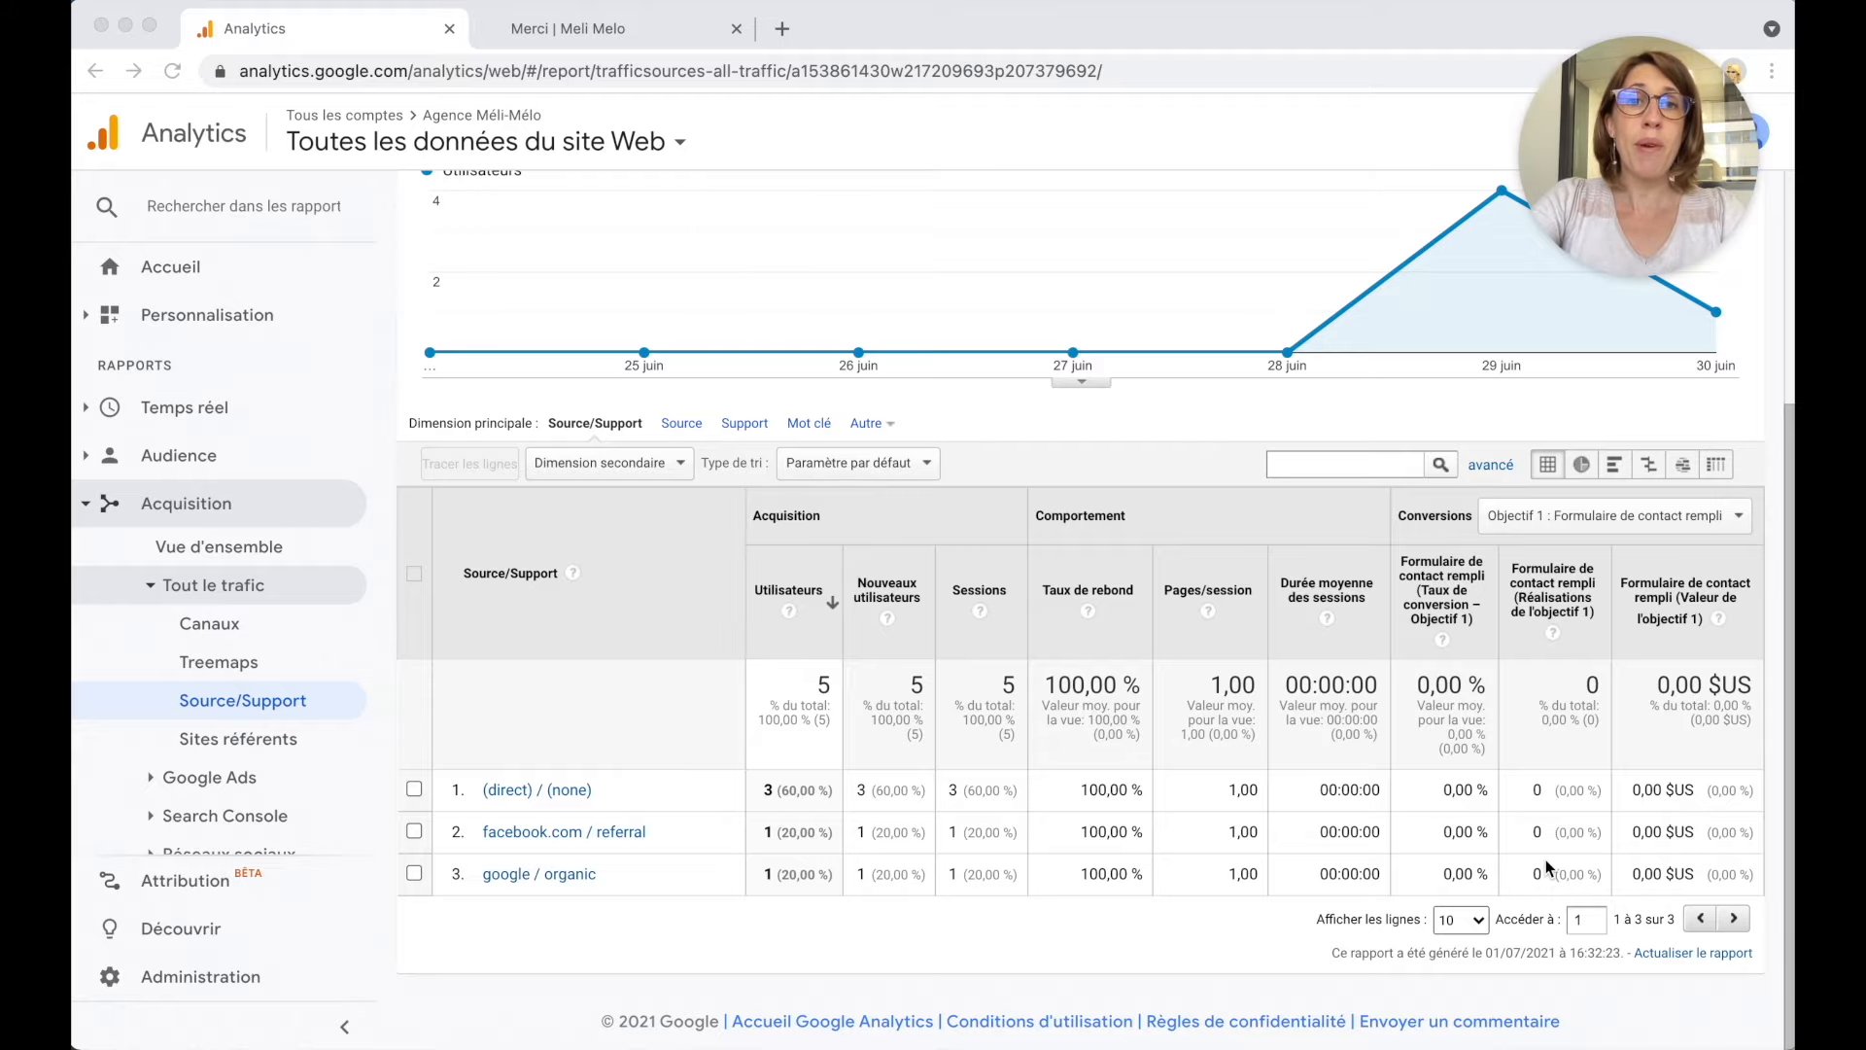
Go back from the Merci page to the Contact page and scroll to its empty form.
left_click(633, 35)
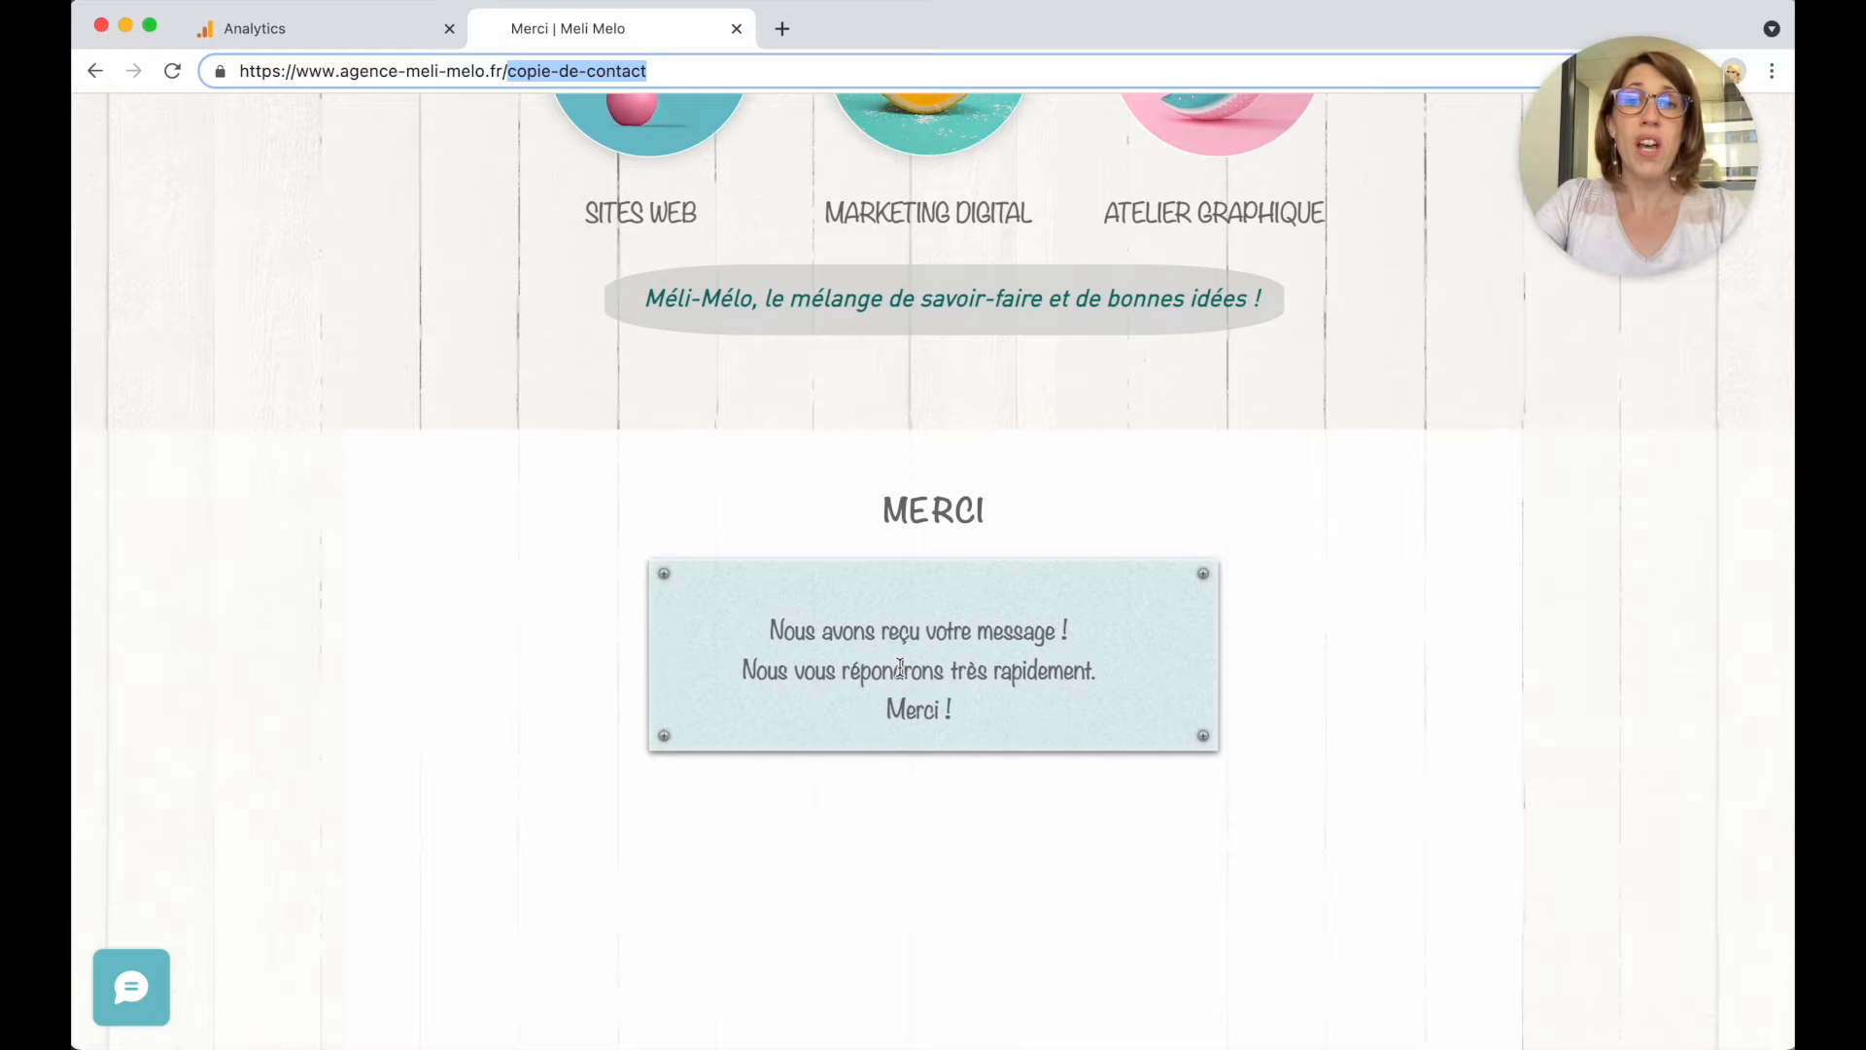
scroll(755, 643, "left", 5)
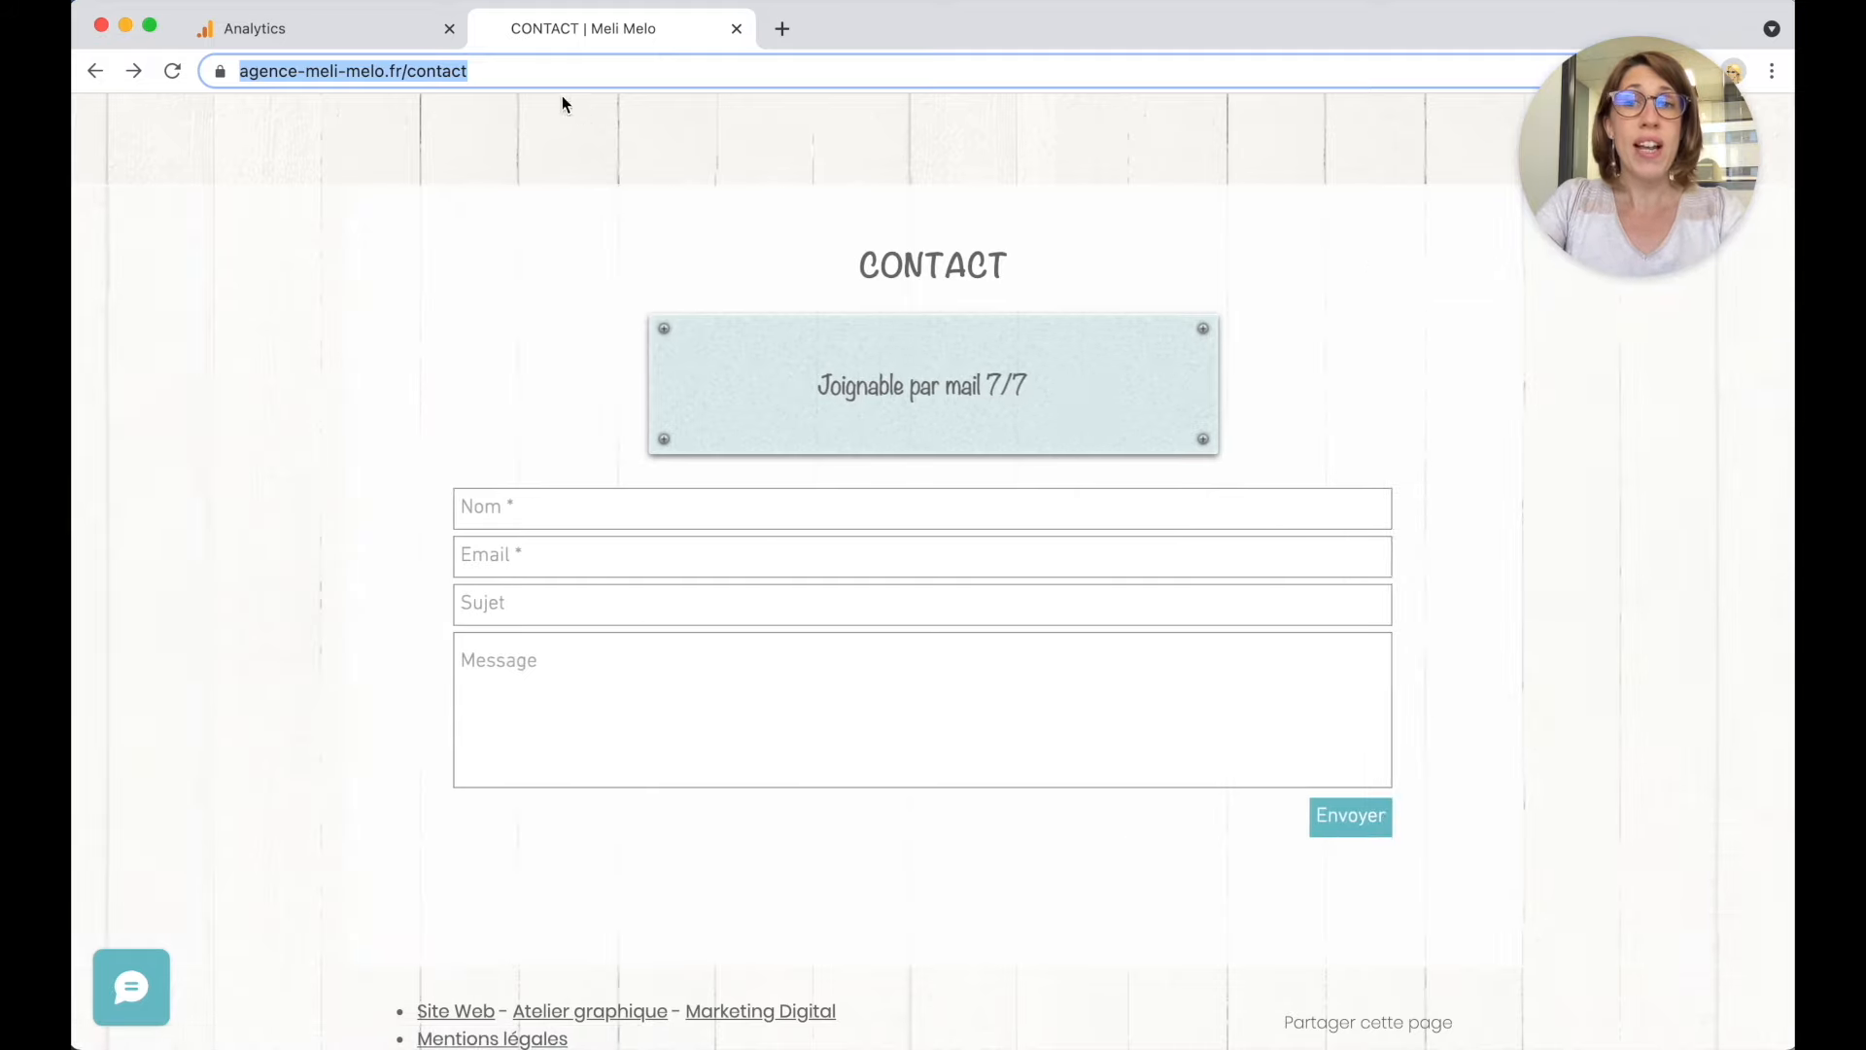
left_click(511, 71)
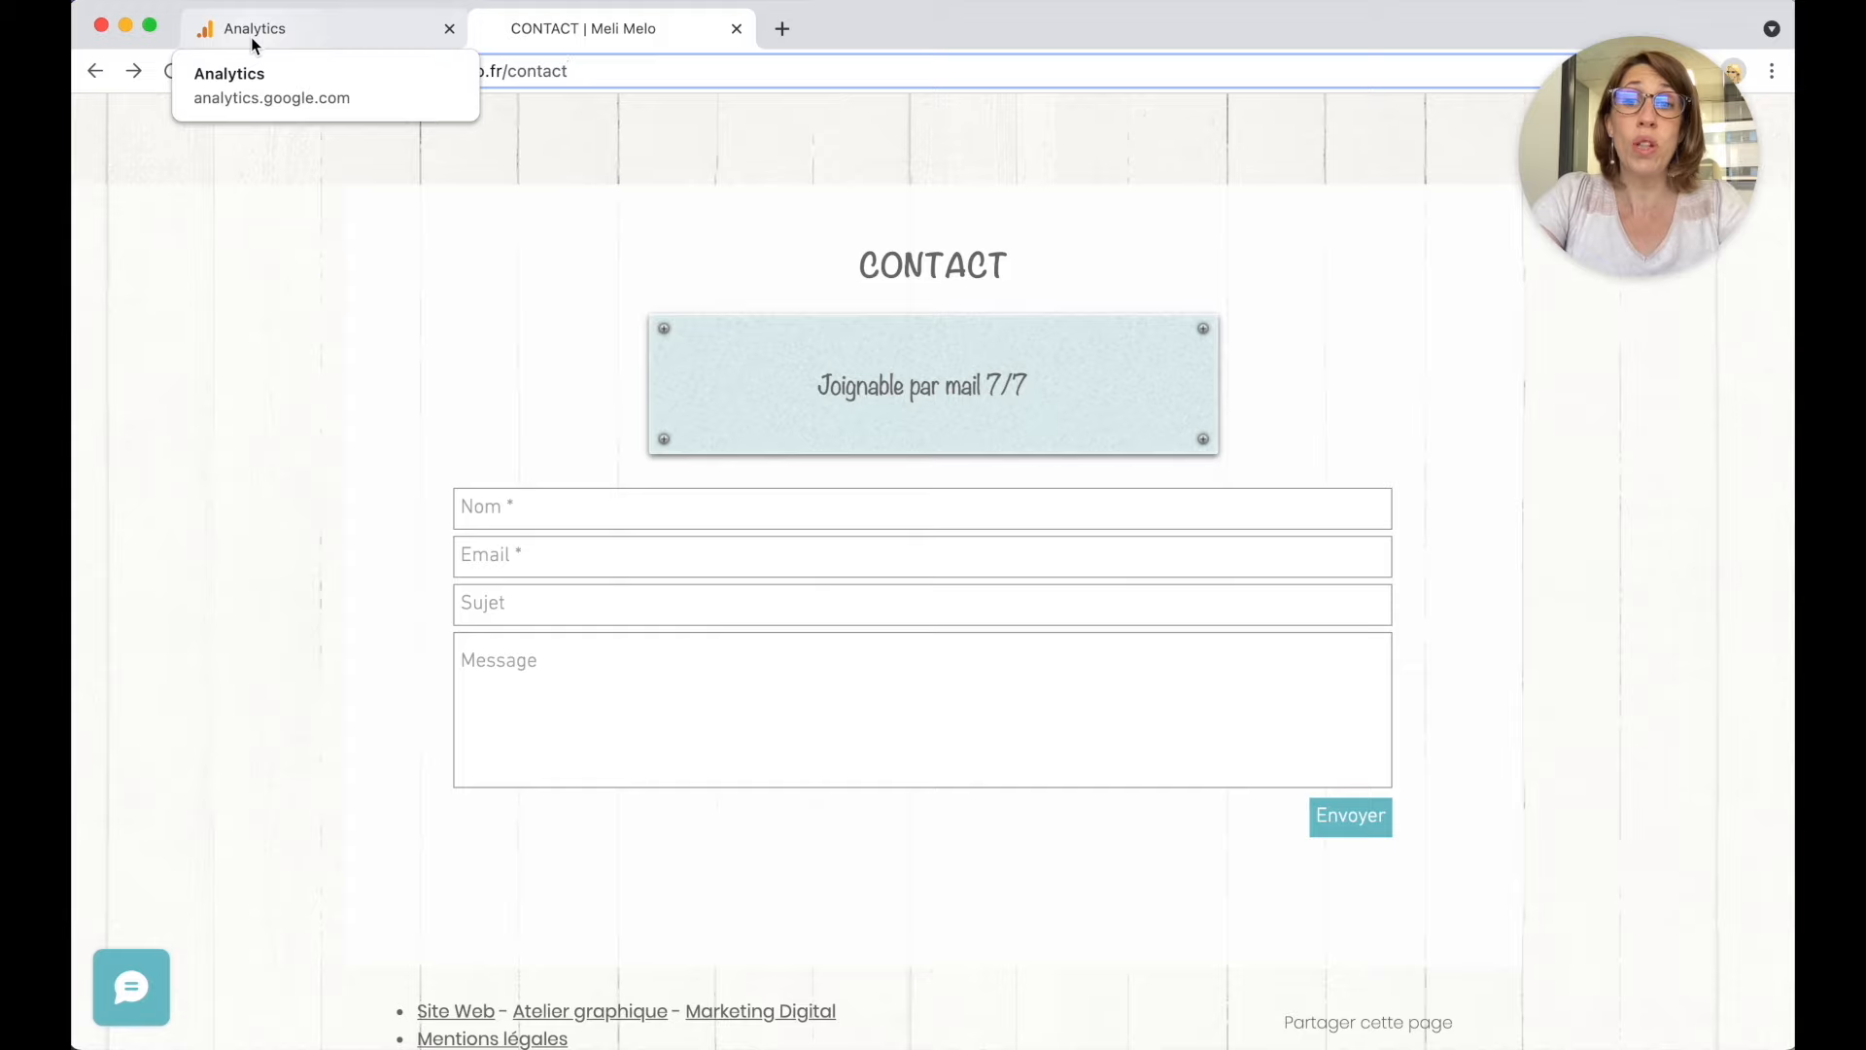
scroll(359, 437, "up", 6)
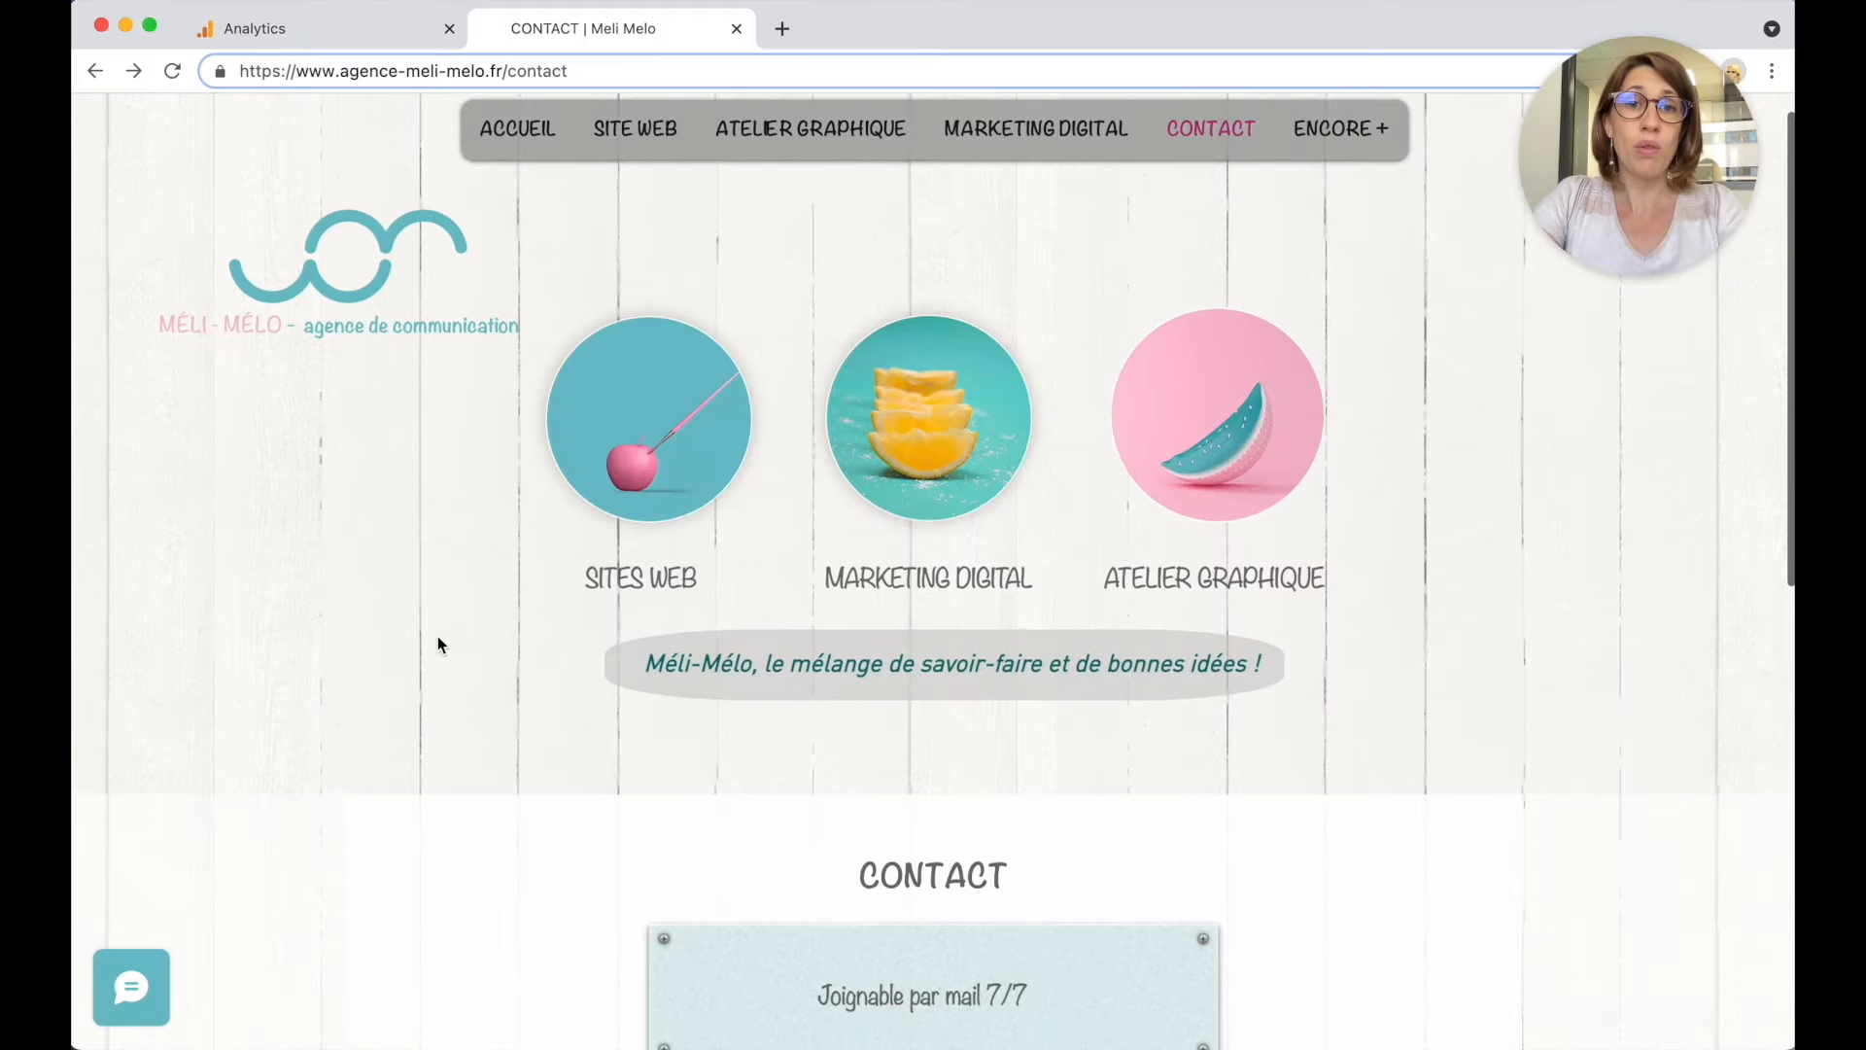
scroll(437, 637, "down", 10)
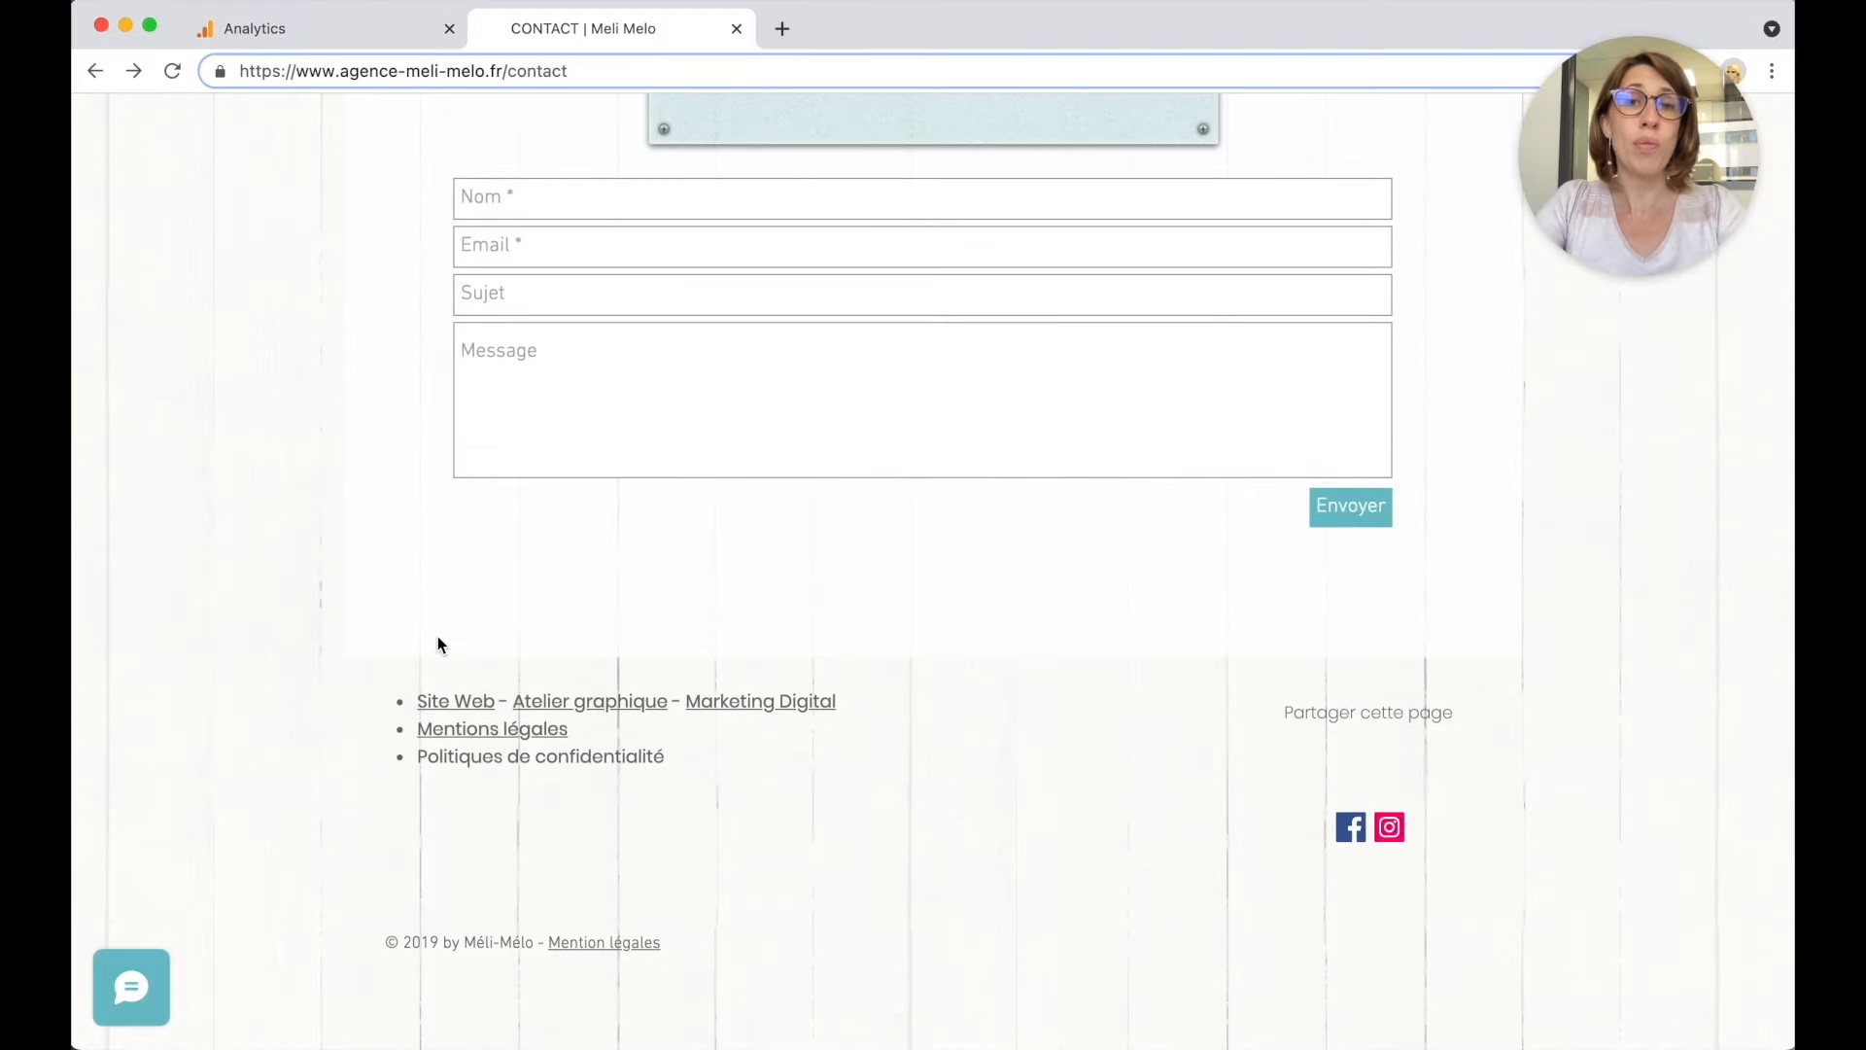